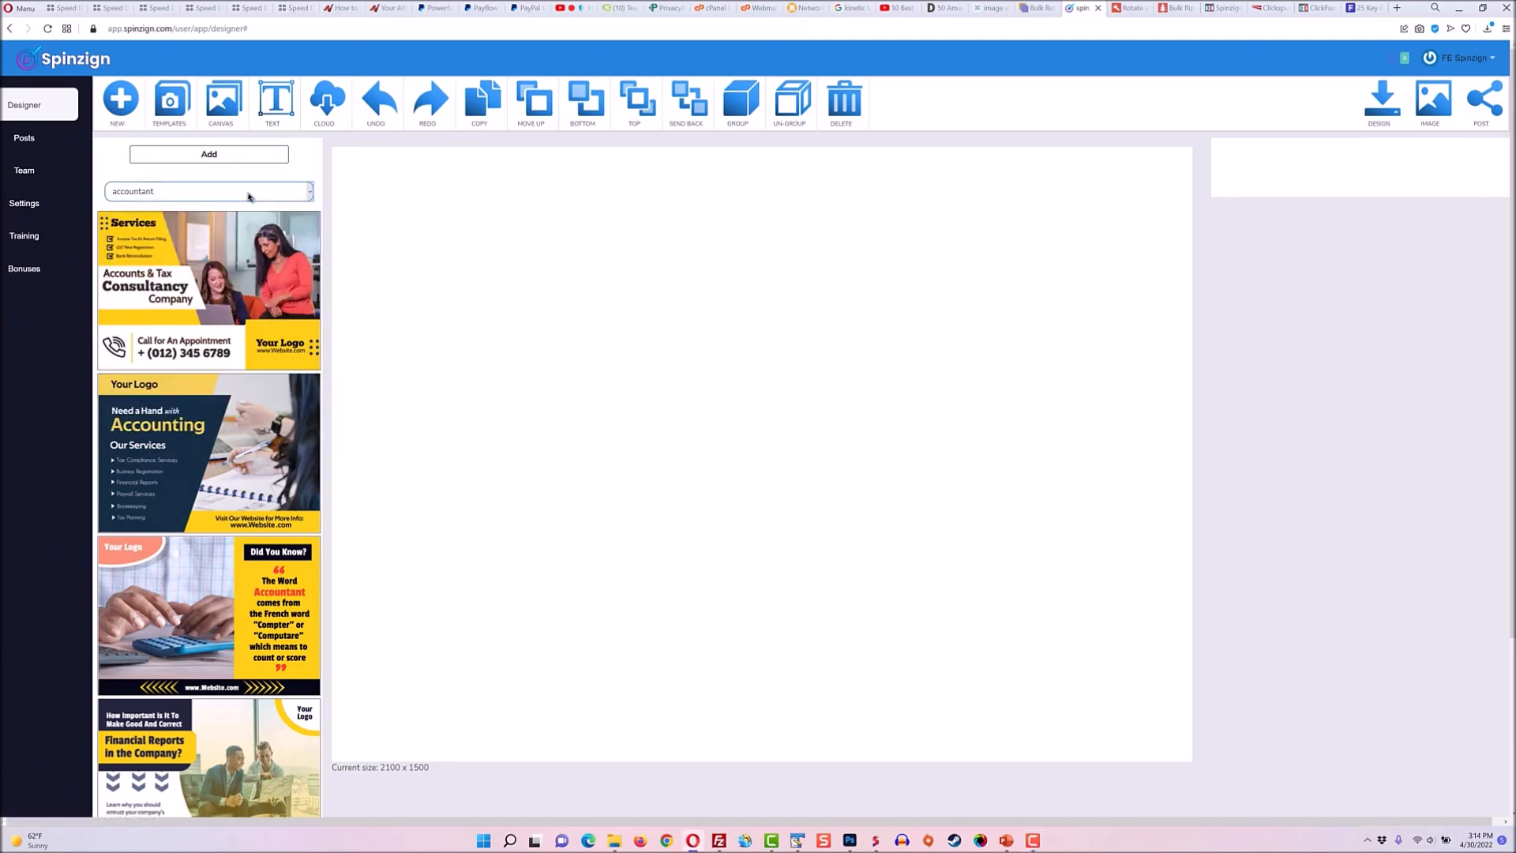
Browse the template categories and load the "Start Training Today" personal trainer and gym template onto the canvas.
key(Down)
key(Down)
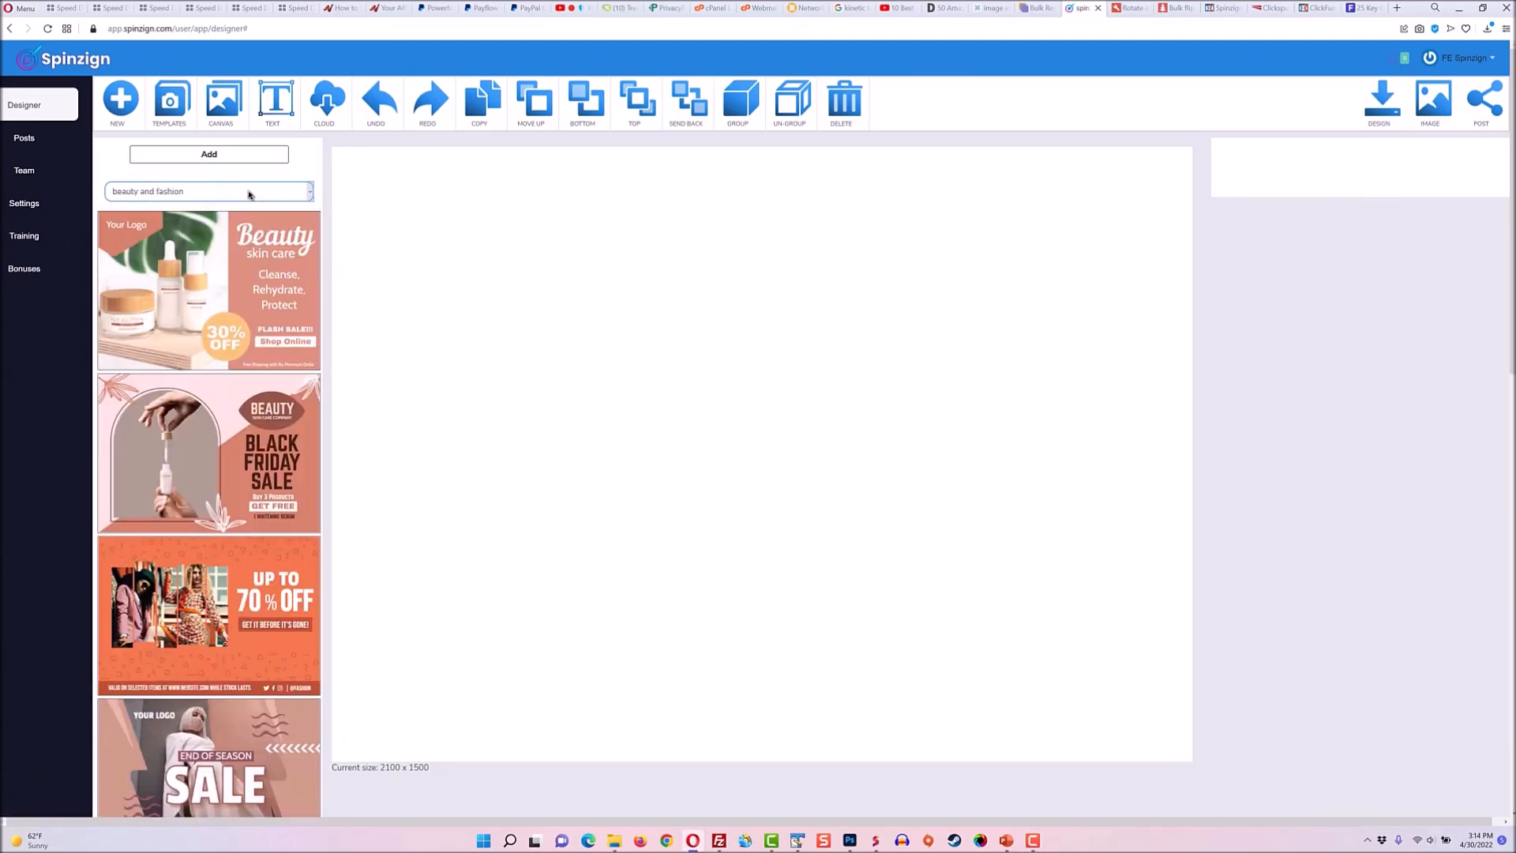
key(Down)
key(Down)
key(Down)
key(Down)
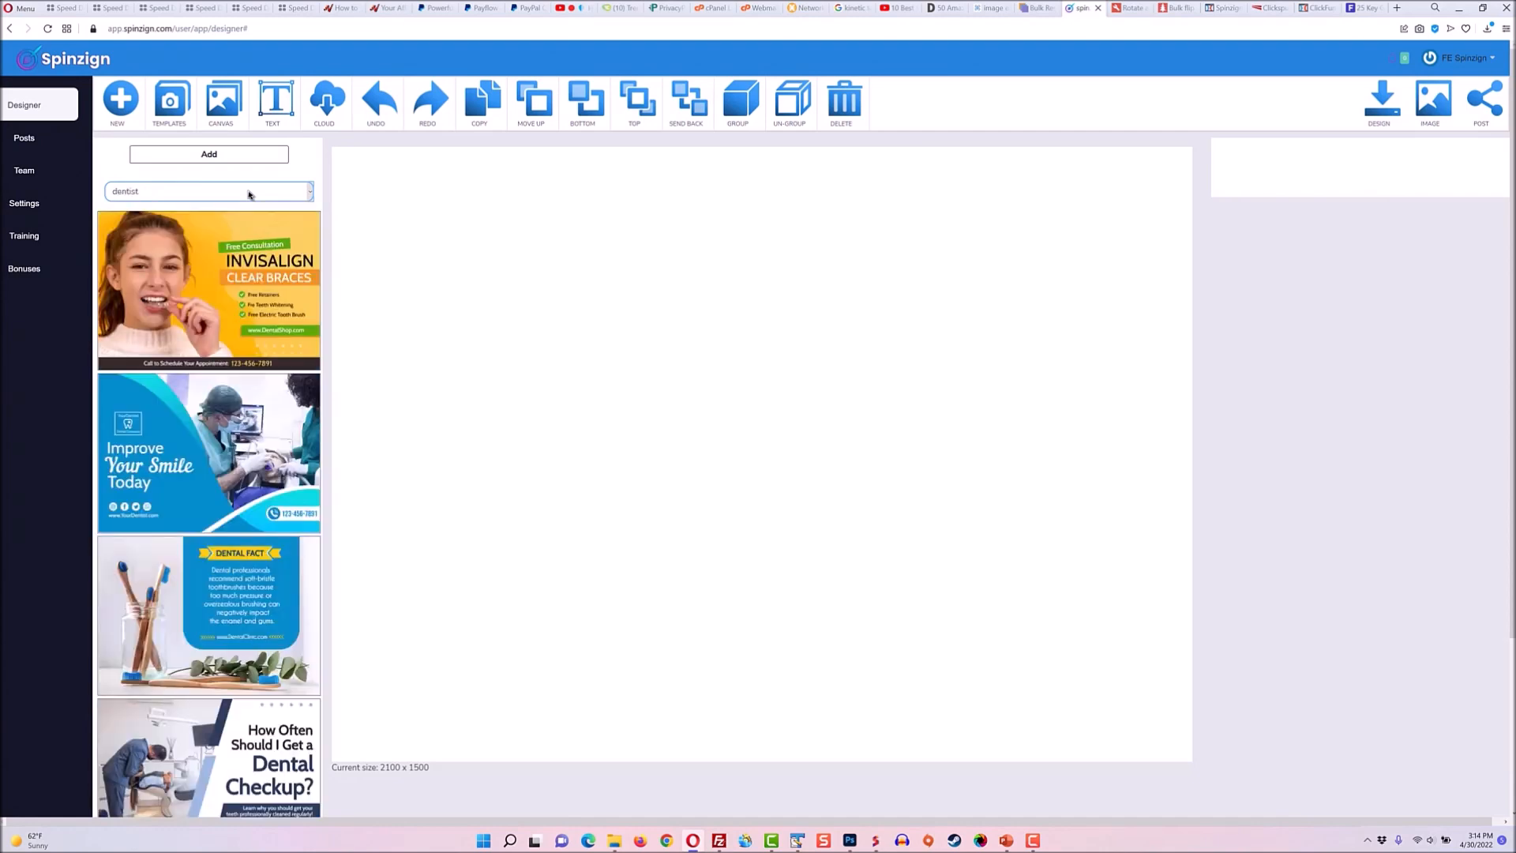
key(Down)
key(Down)
key(Down)
key(Down)
key(Down)
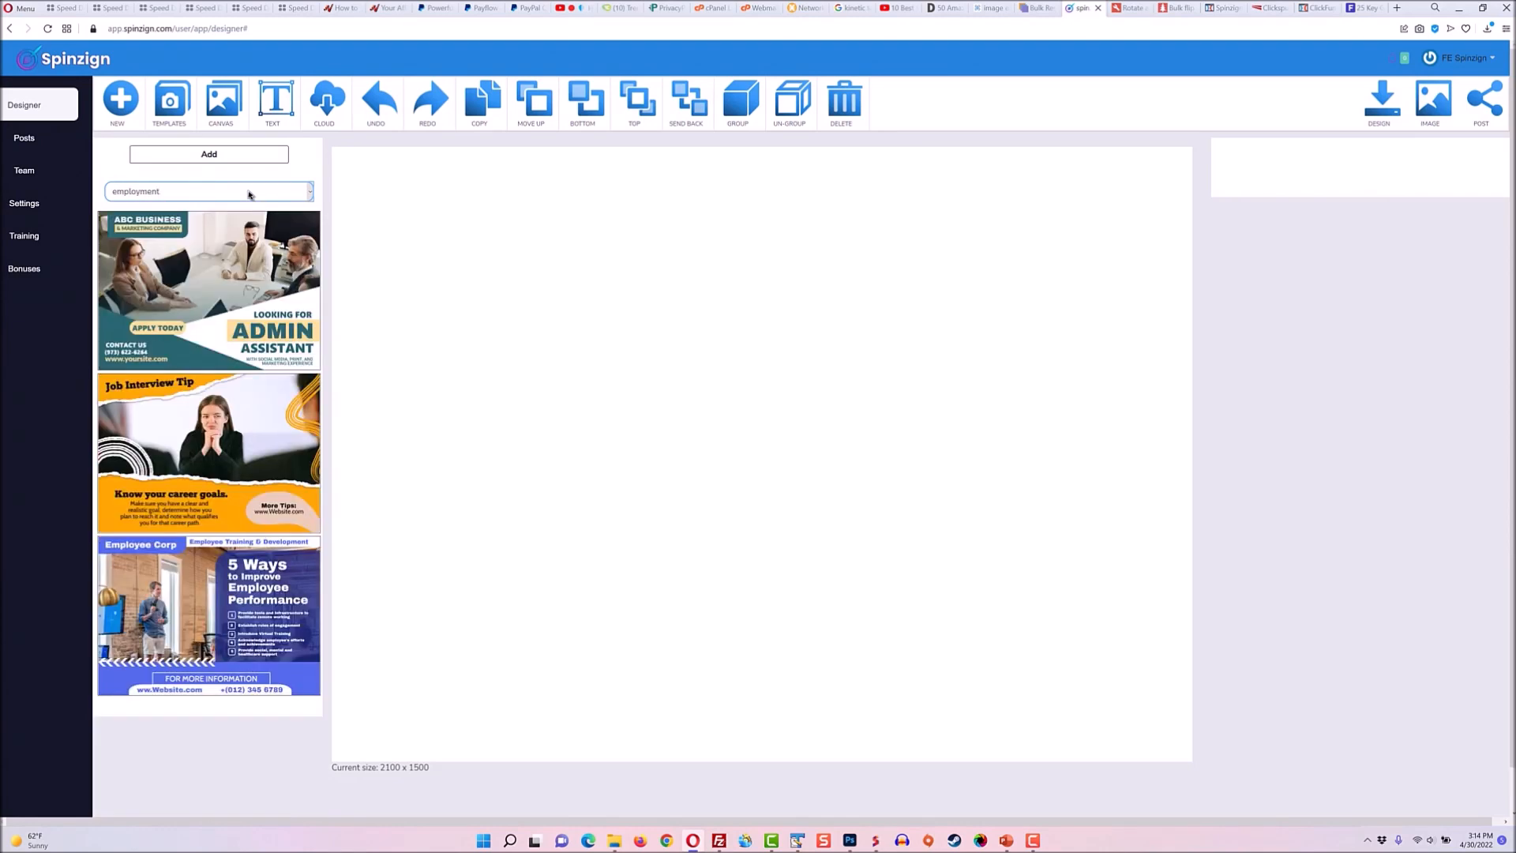
key(Down)
key(Down)
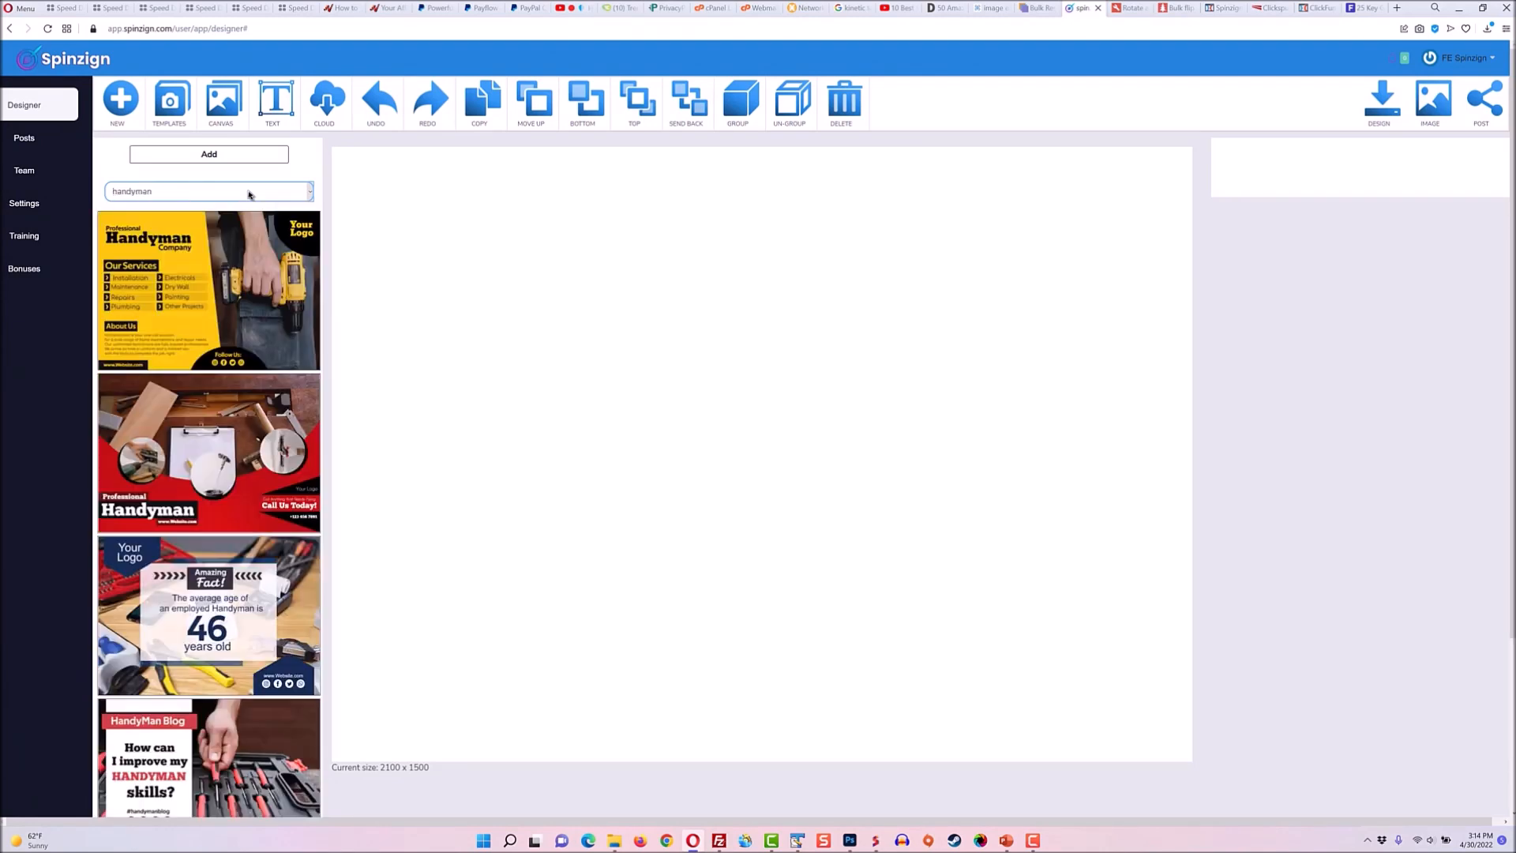
key(Down)
key(Down)
key(Down)
key(Down)
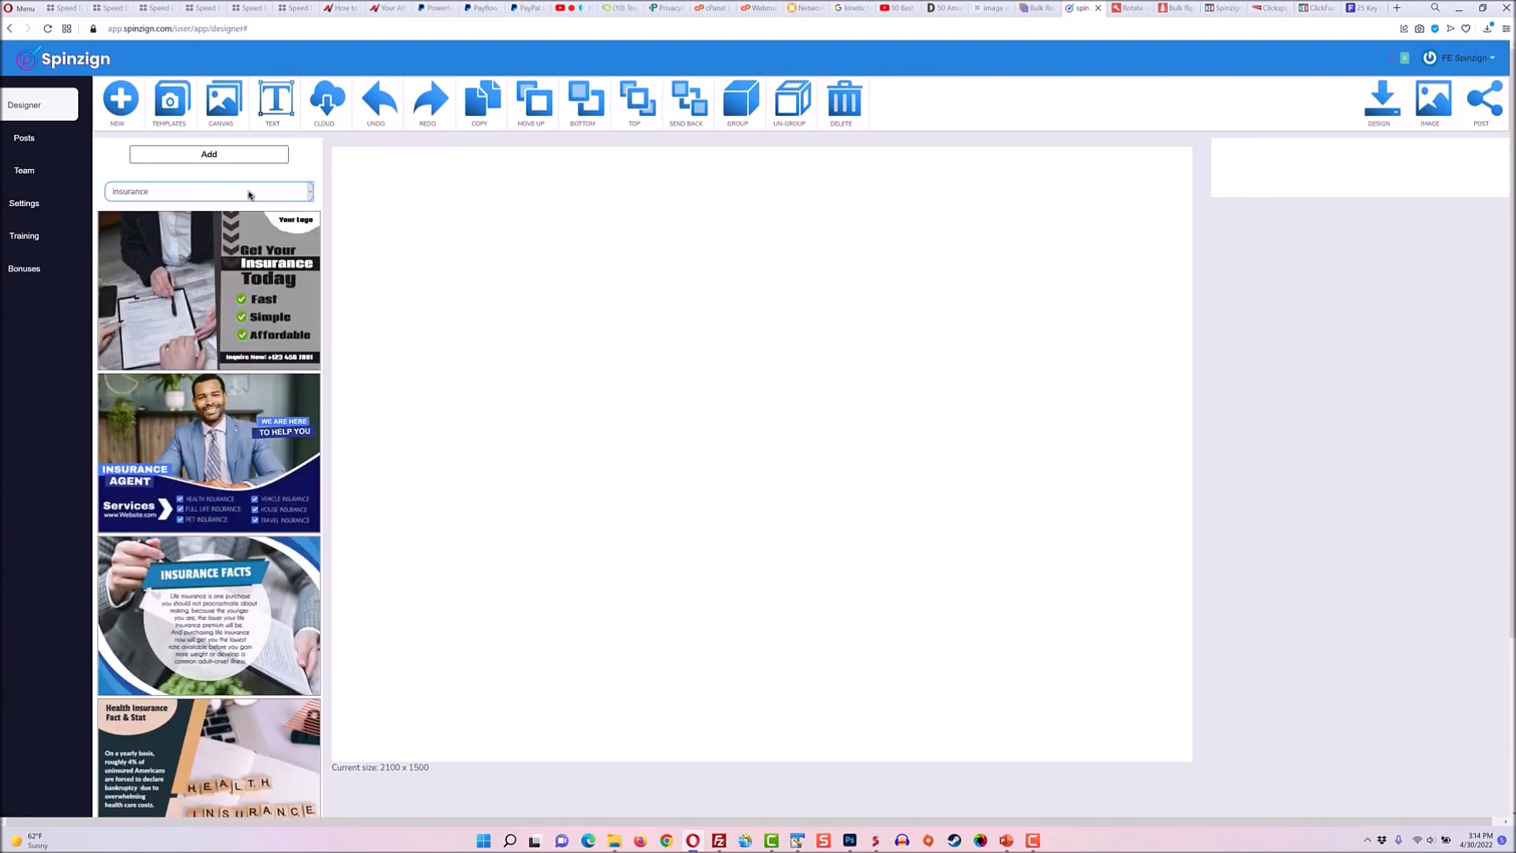
key(Down)
key(Down)
key(Down)
key(Down)
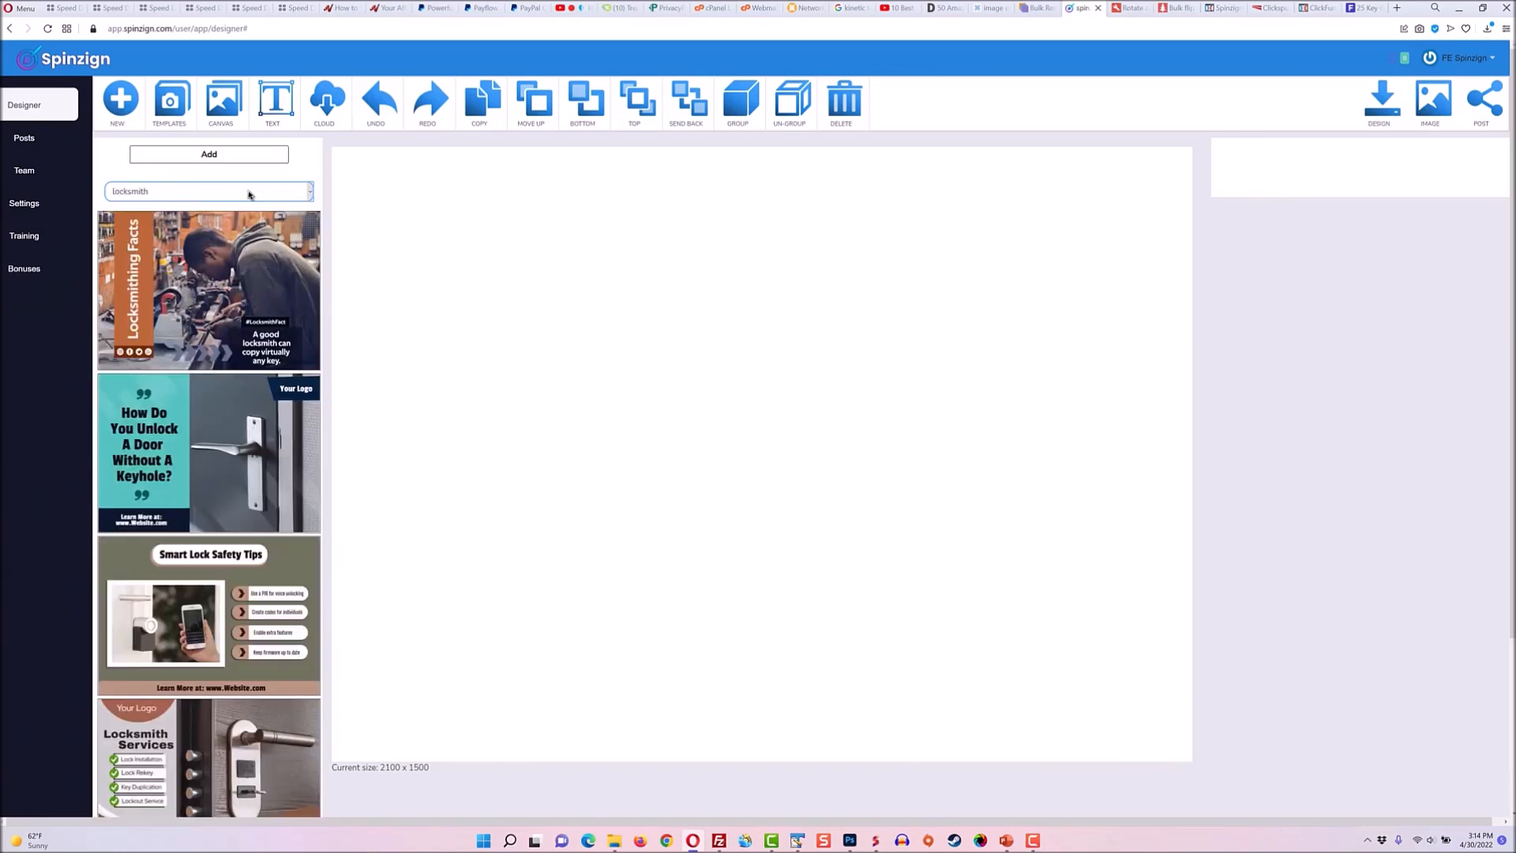
key(Down)
click(231, 412)
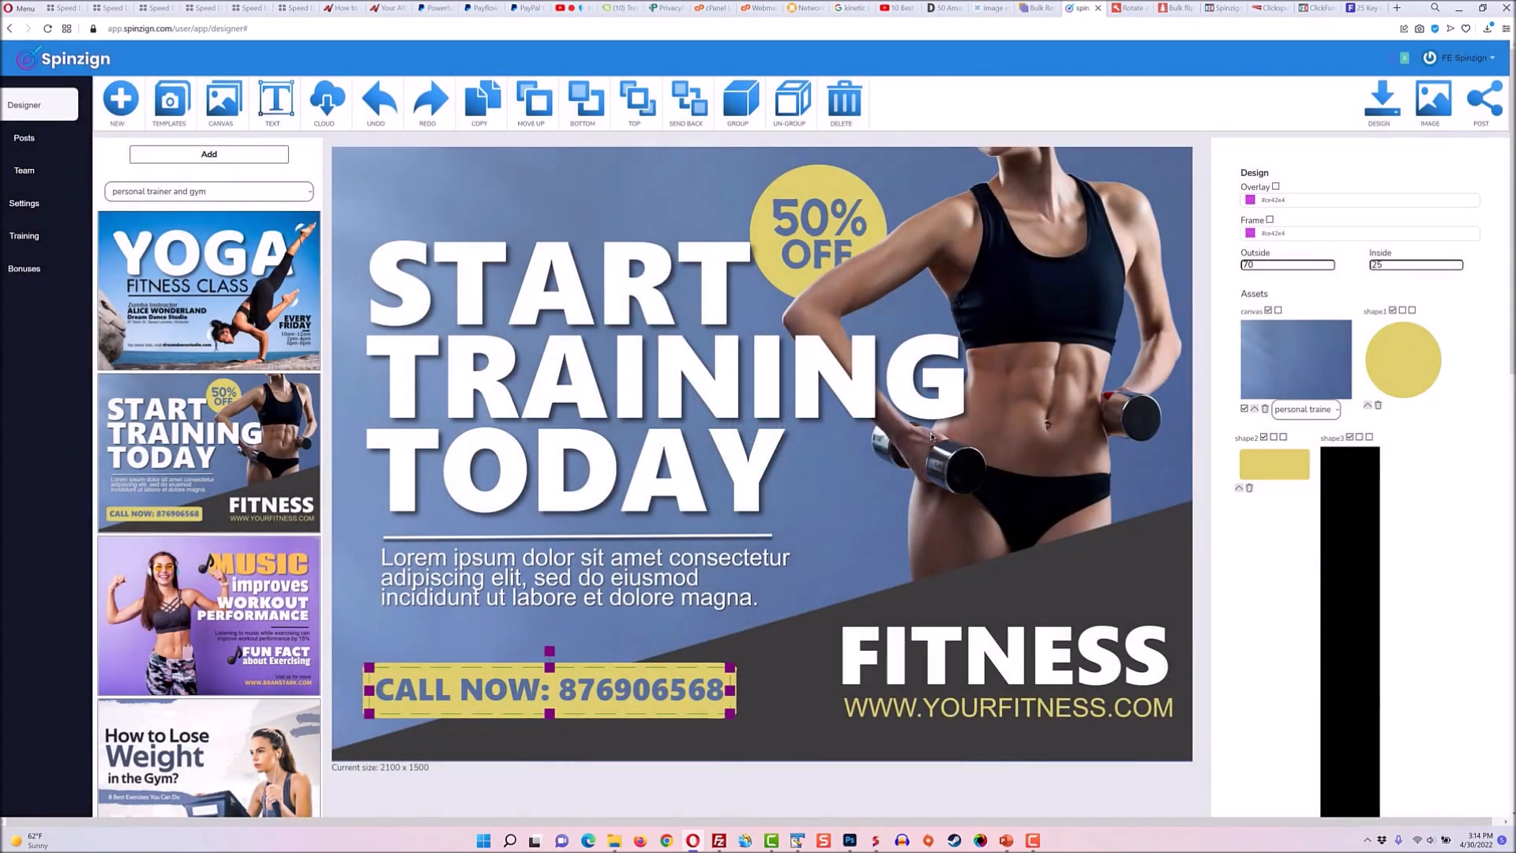
Select the Lorem ipsum paragraph and narrow its text box slightly.
click(689, 583)
drag(689, 583, 723, 581)
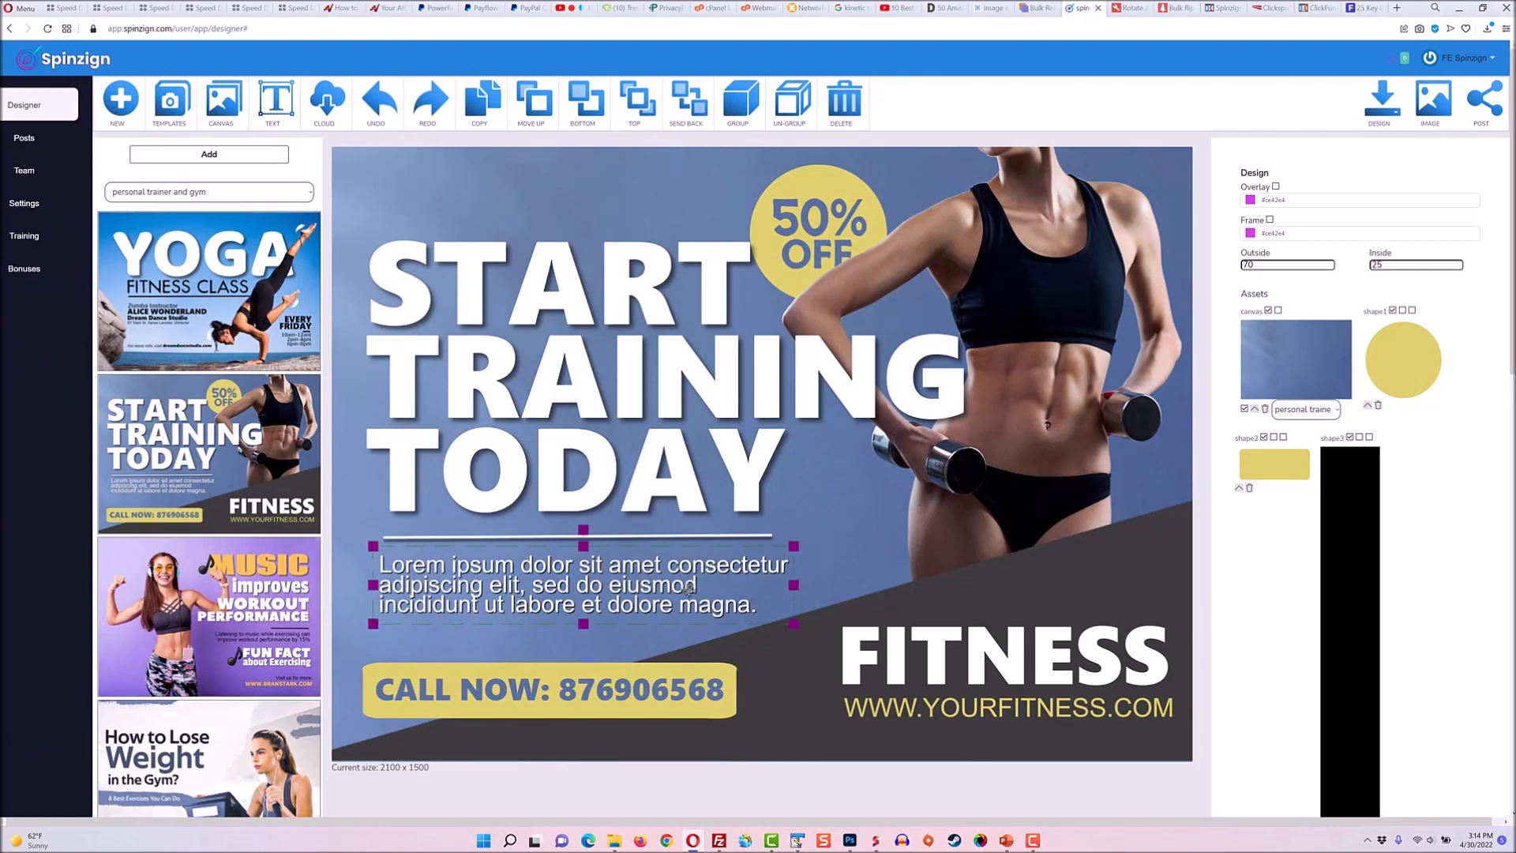
drag(793, 545, 756, 551)
drag(565, 535, 564, 536)
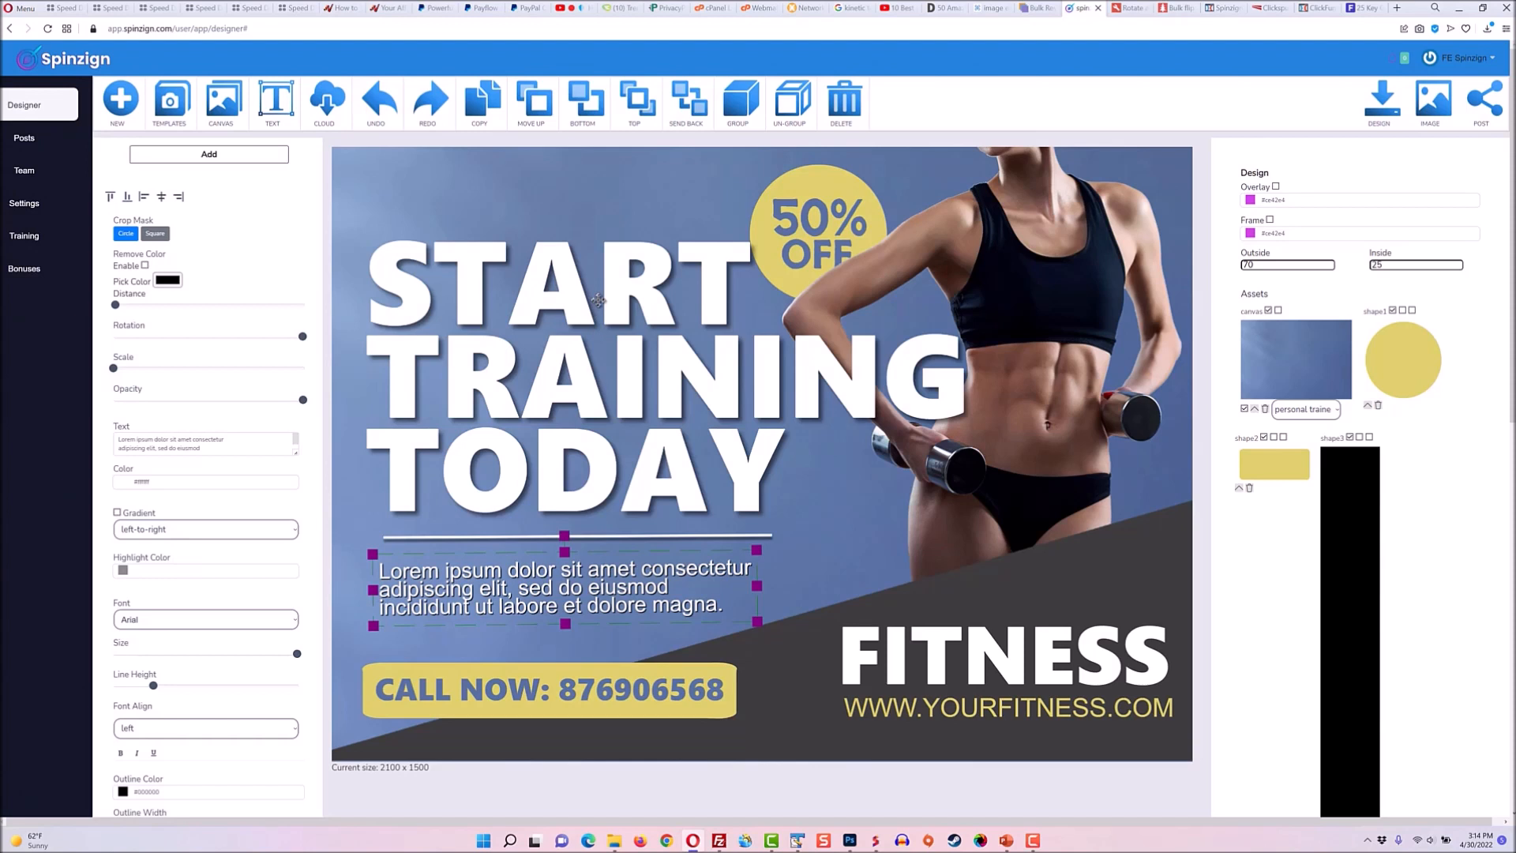
Open the Add panel and browse the element shapes library.
click(199, 155)
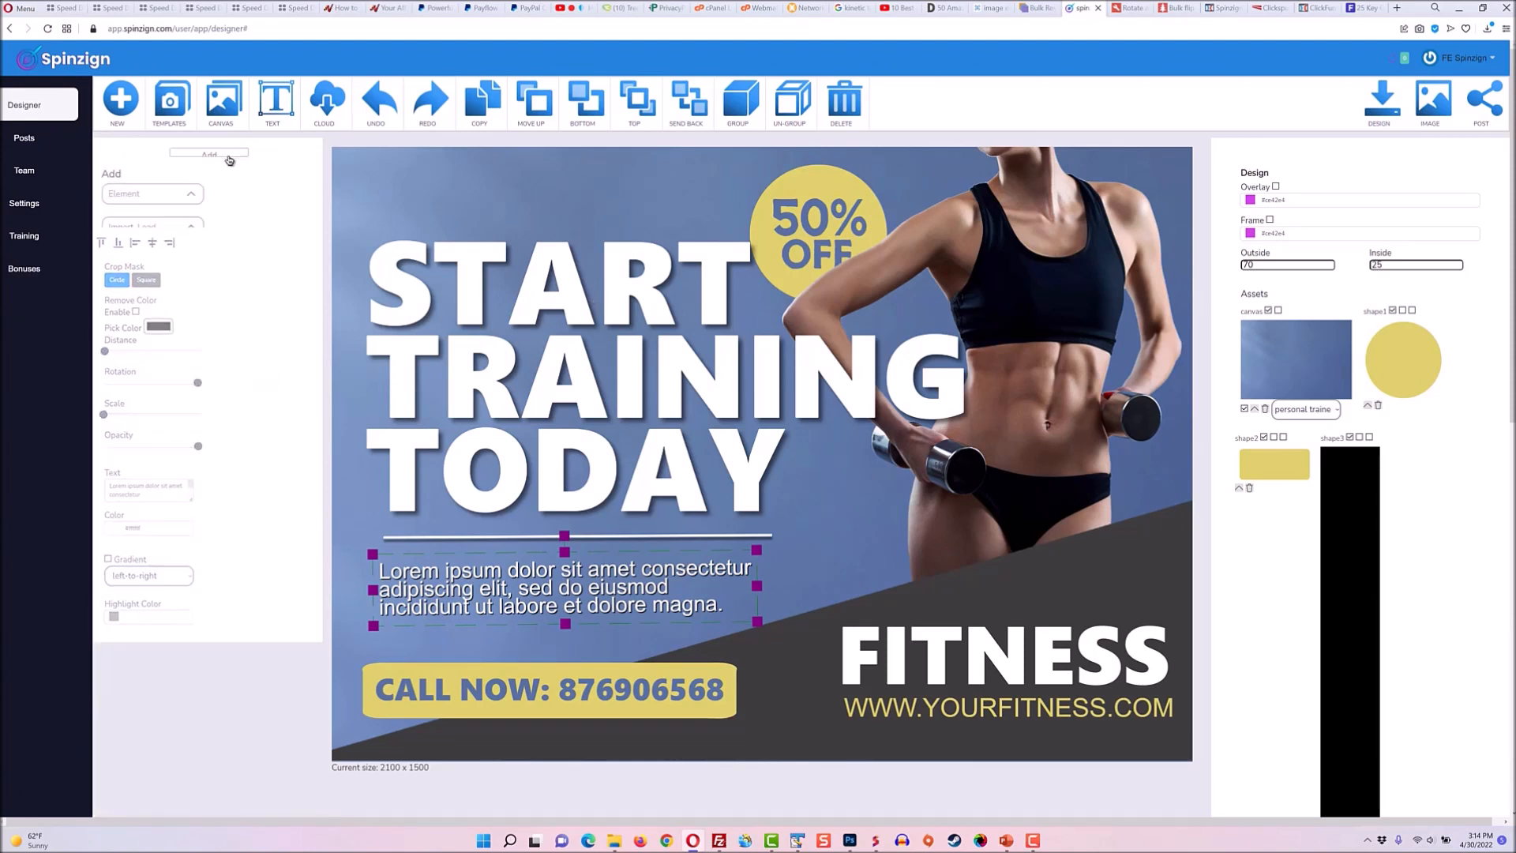
click(188, 184)
click(169, 227)
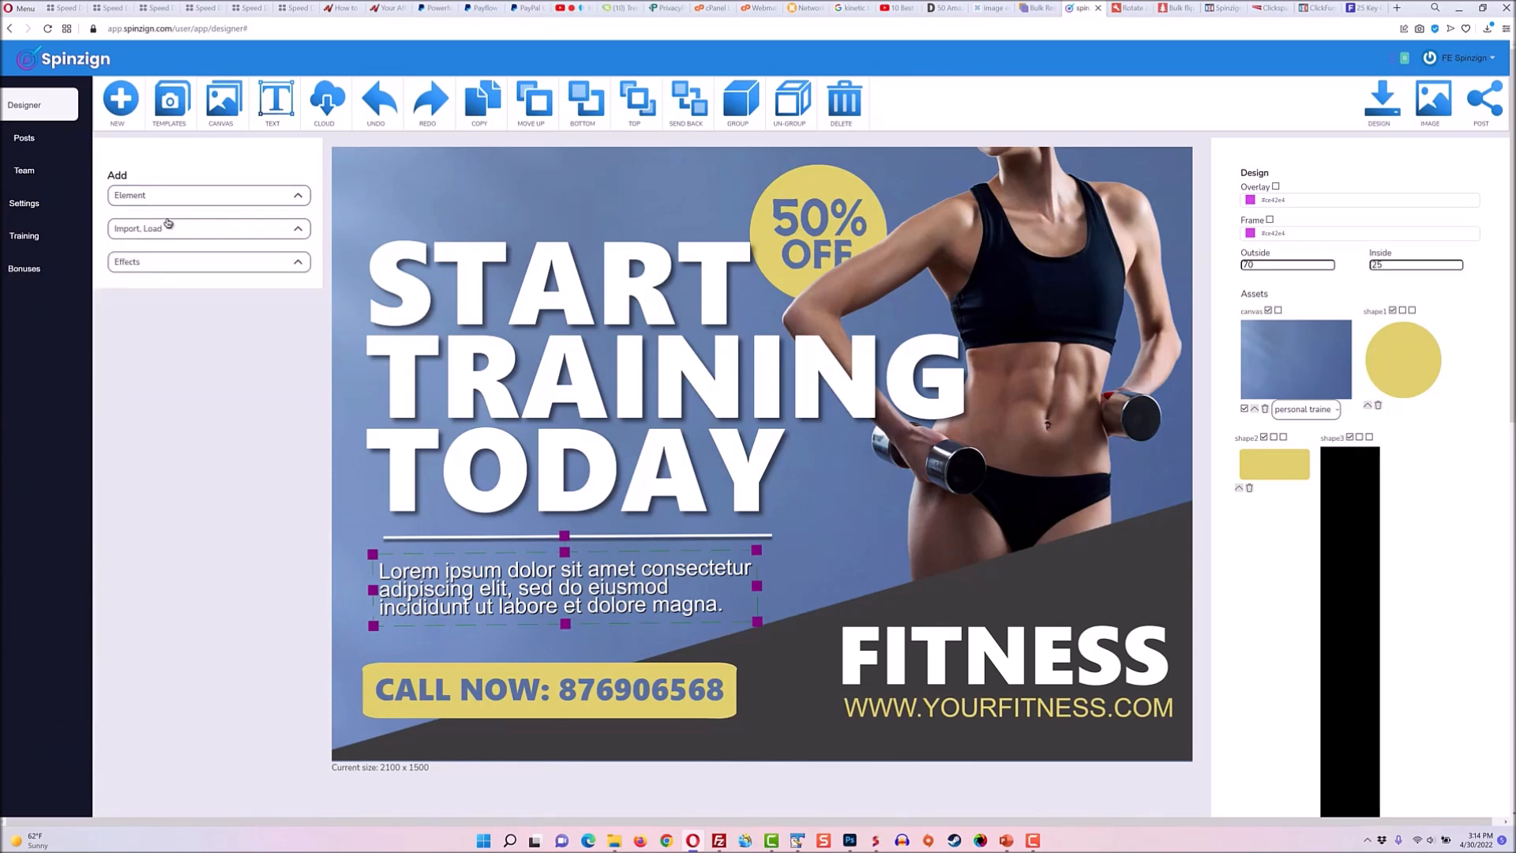
scroll(254, 329, down, 5)
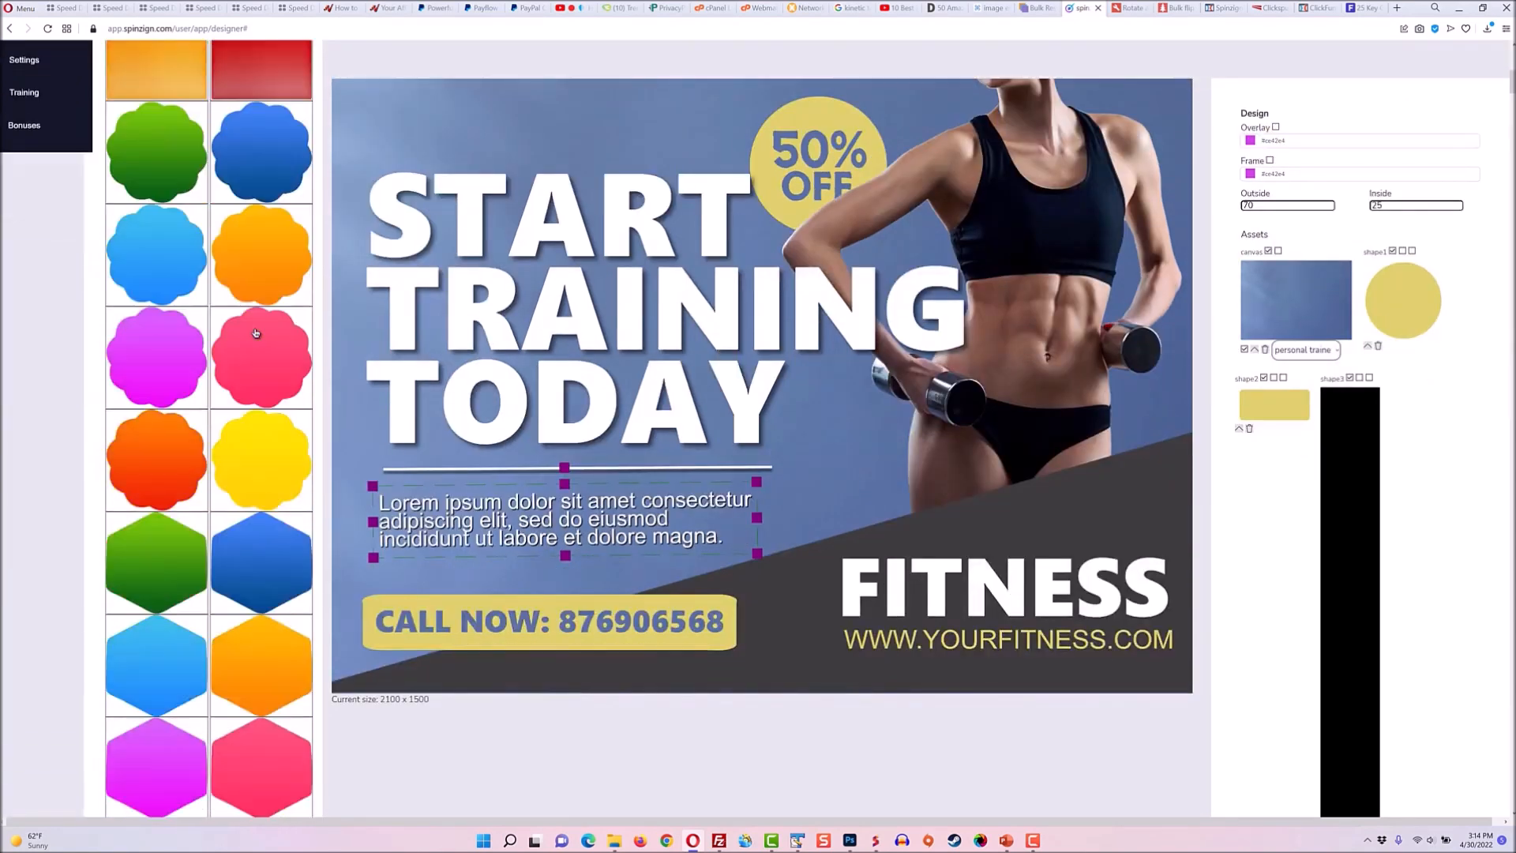
scroll(254, 329, up, 5)
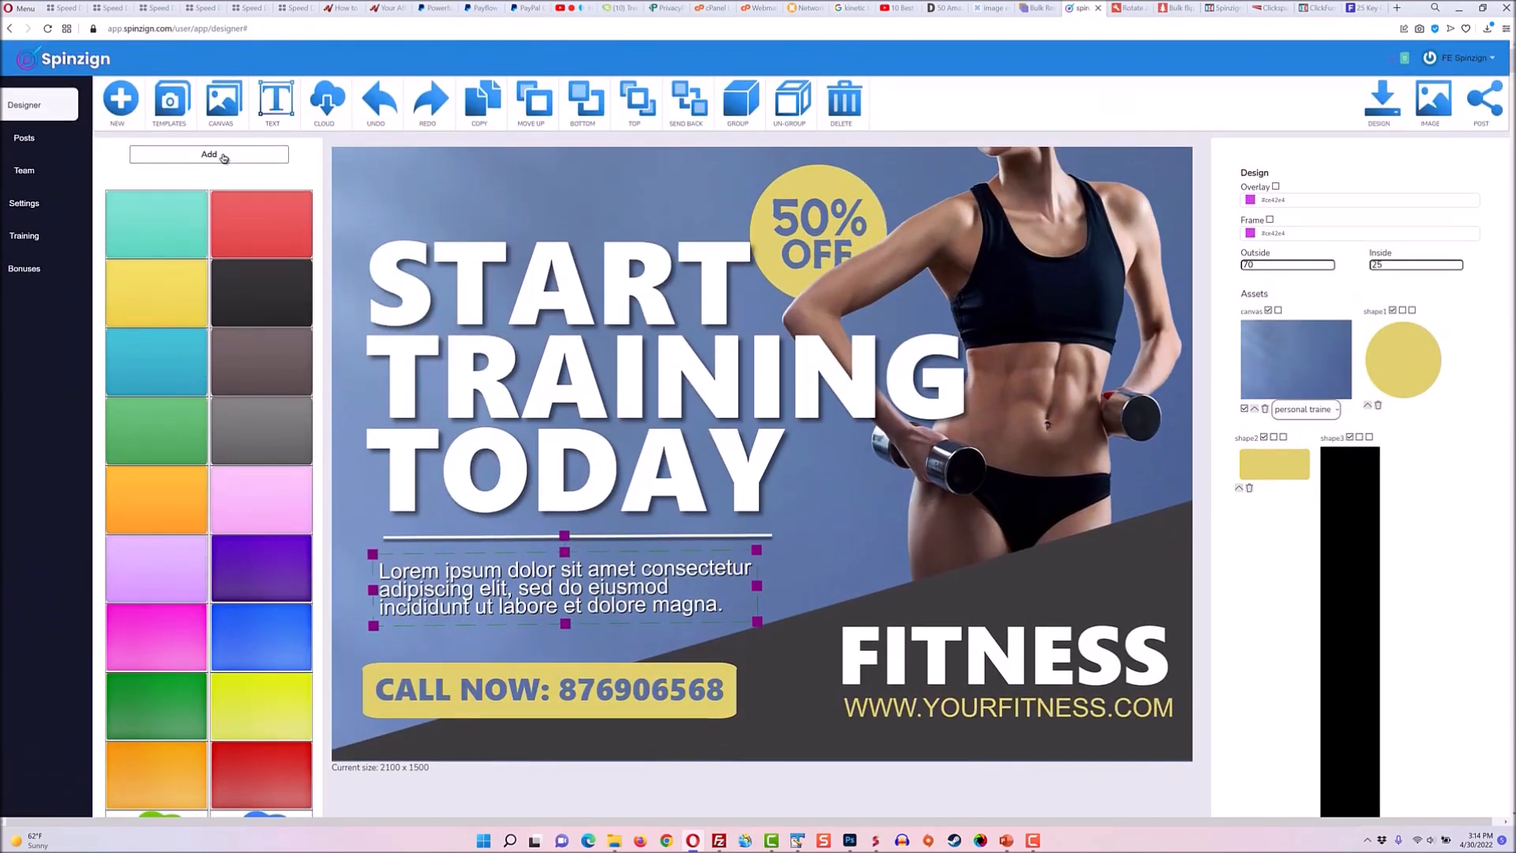
Browse the Graphics element categories accents, bullets and buttons.
click(201, 191)
click(197, 233)
click(198, 208)
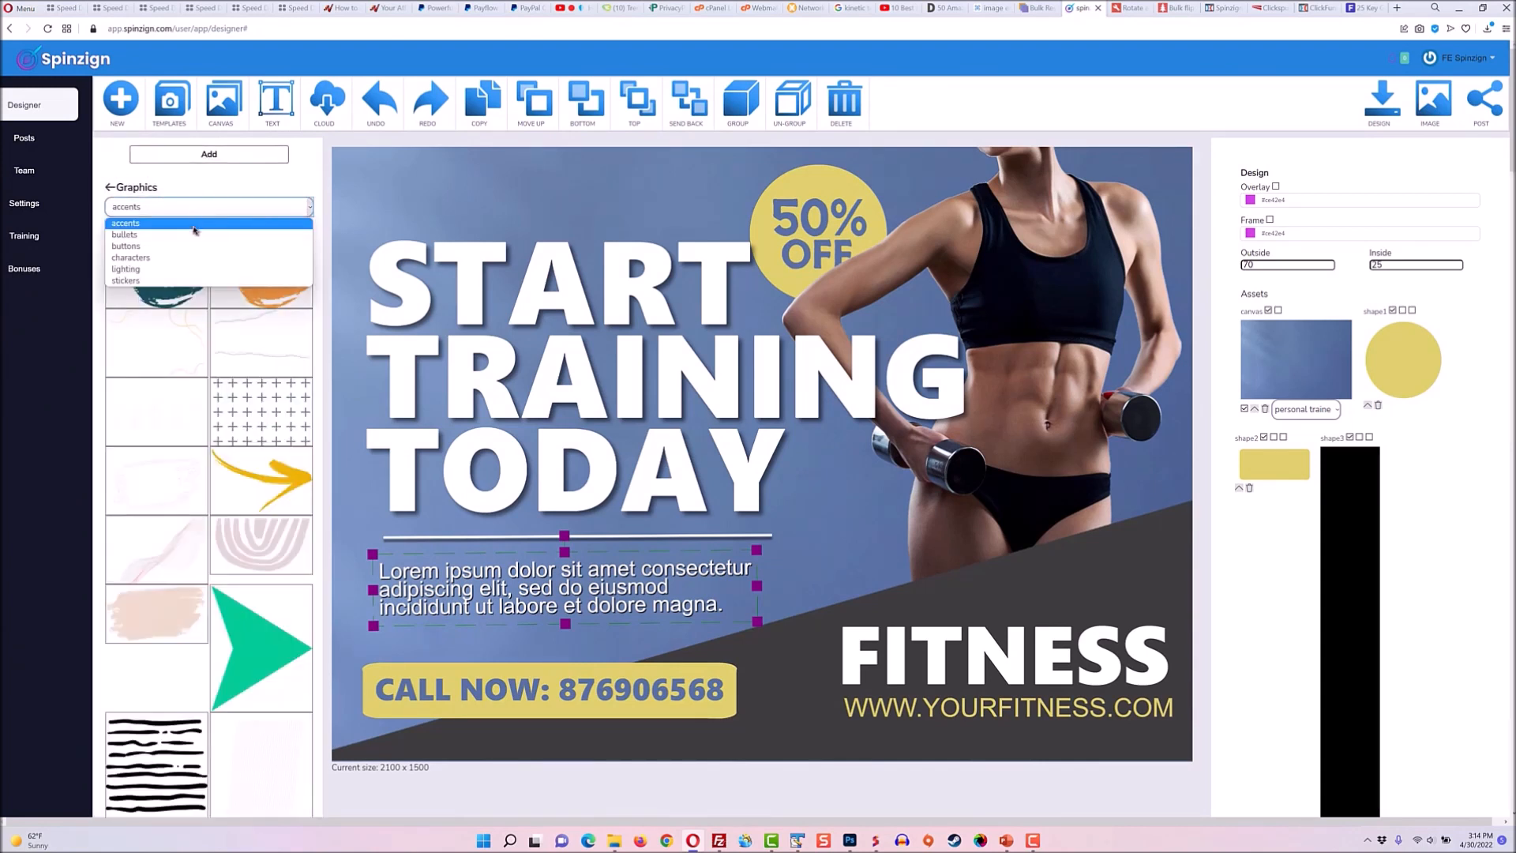
click(195, 235)
click(195, 207)
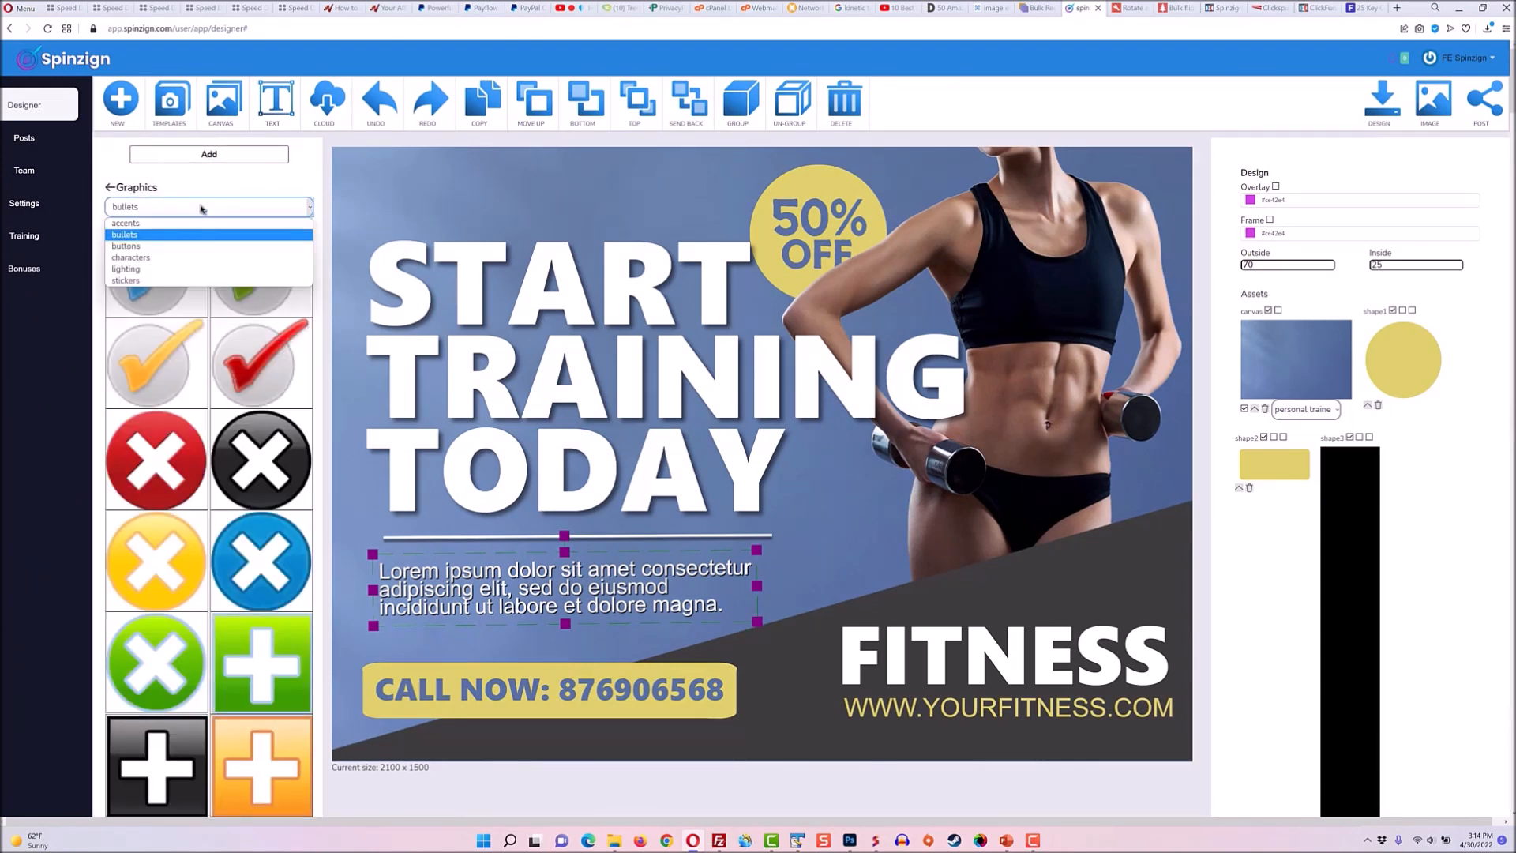
click(195, 246)
click(208, 208)
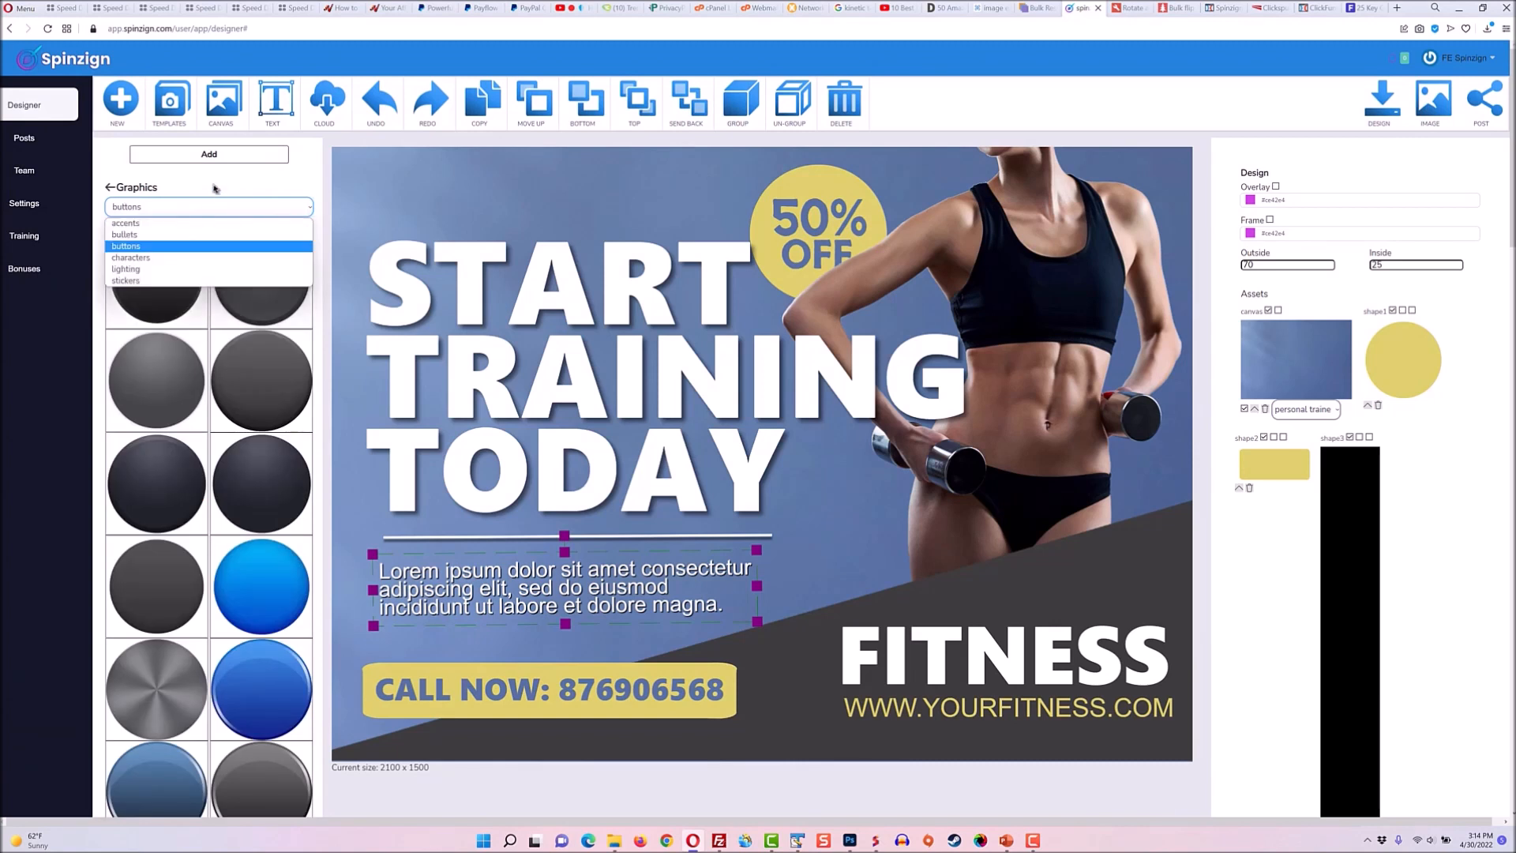
Open the Overlays element library.
click(210, 155)
click(200, 188)
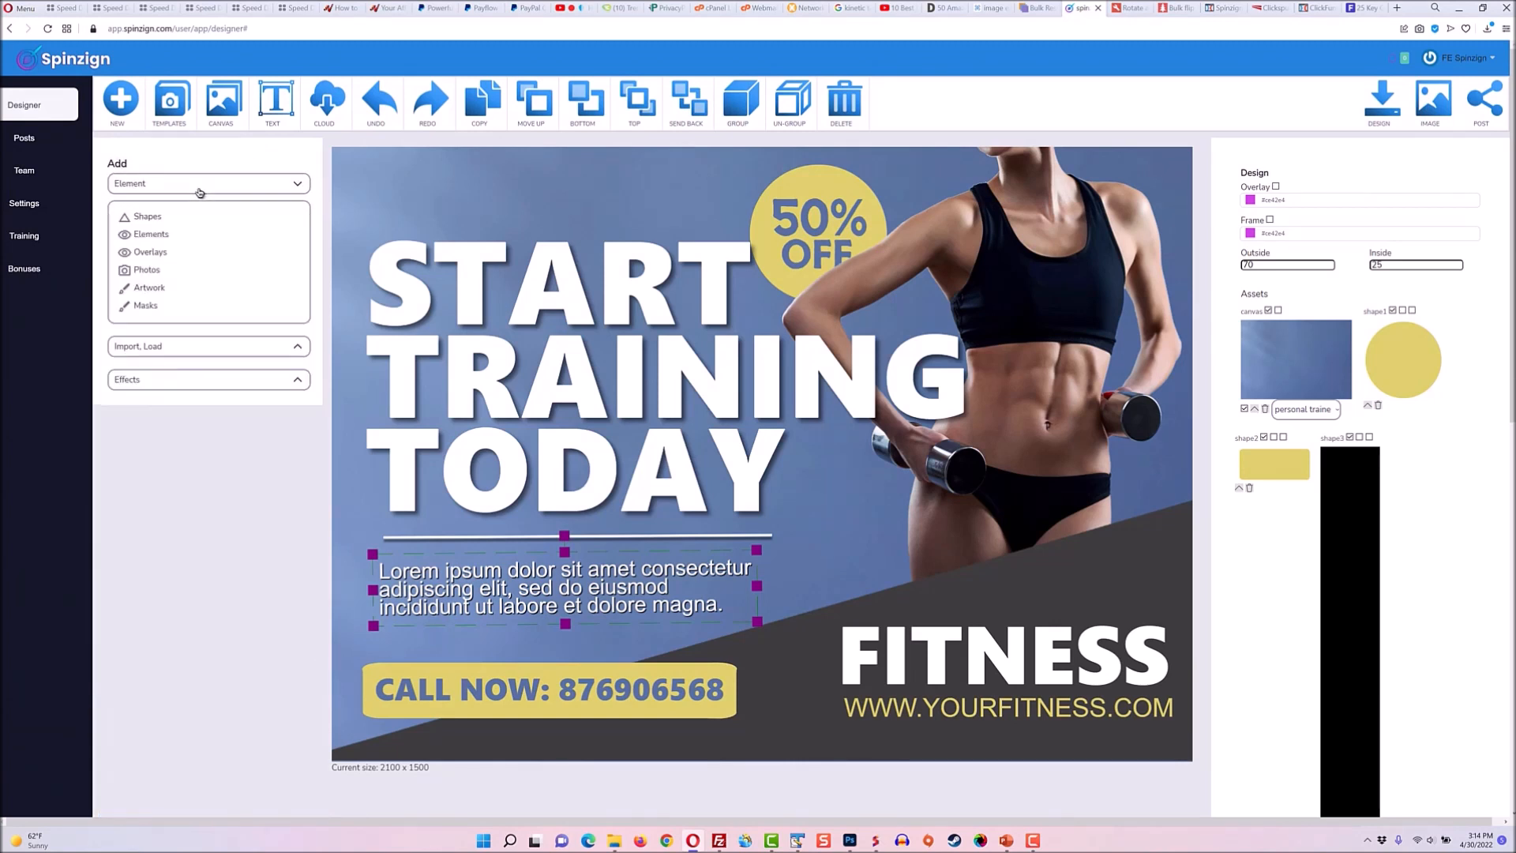
click(193, 251)
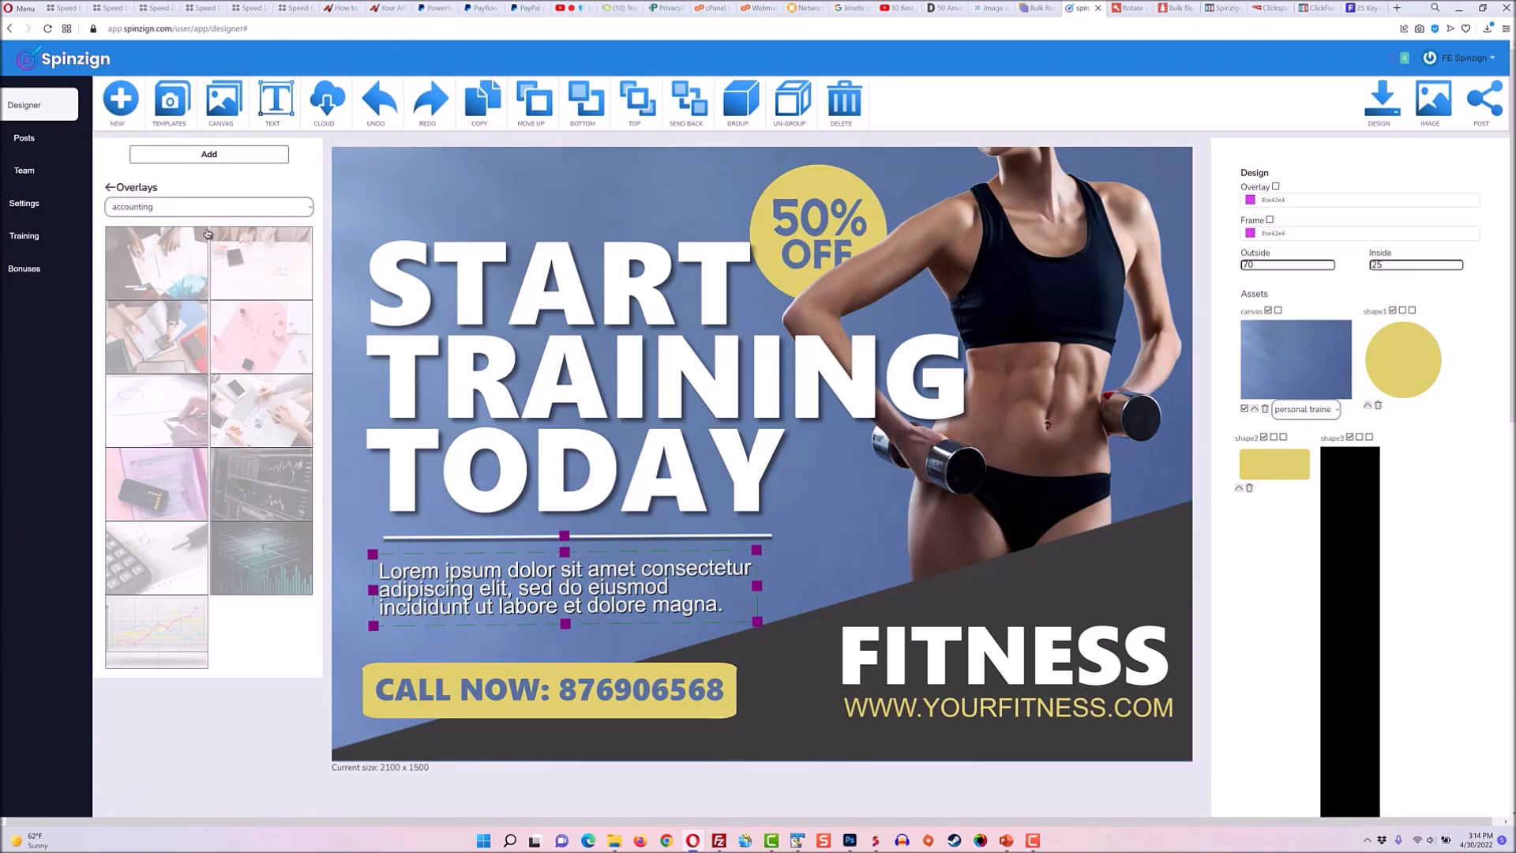
Browse the Photos library in the personal trainer and gym category.
click(228, 160)
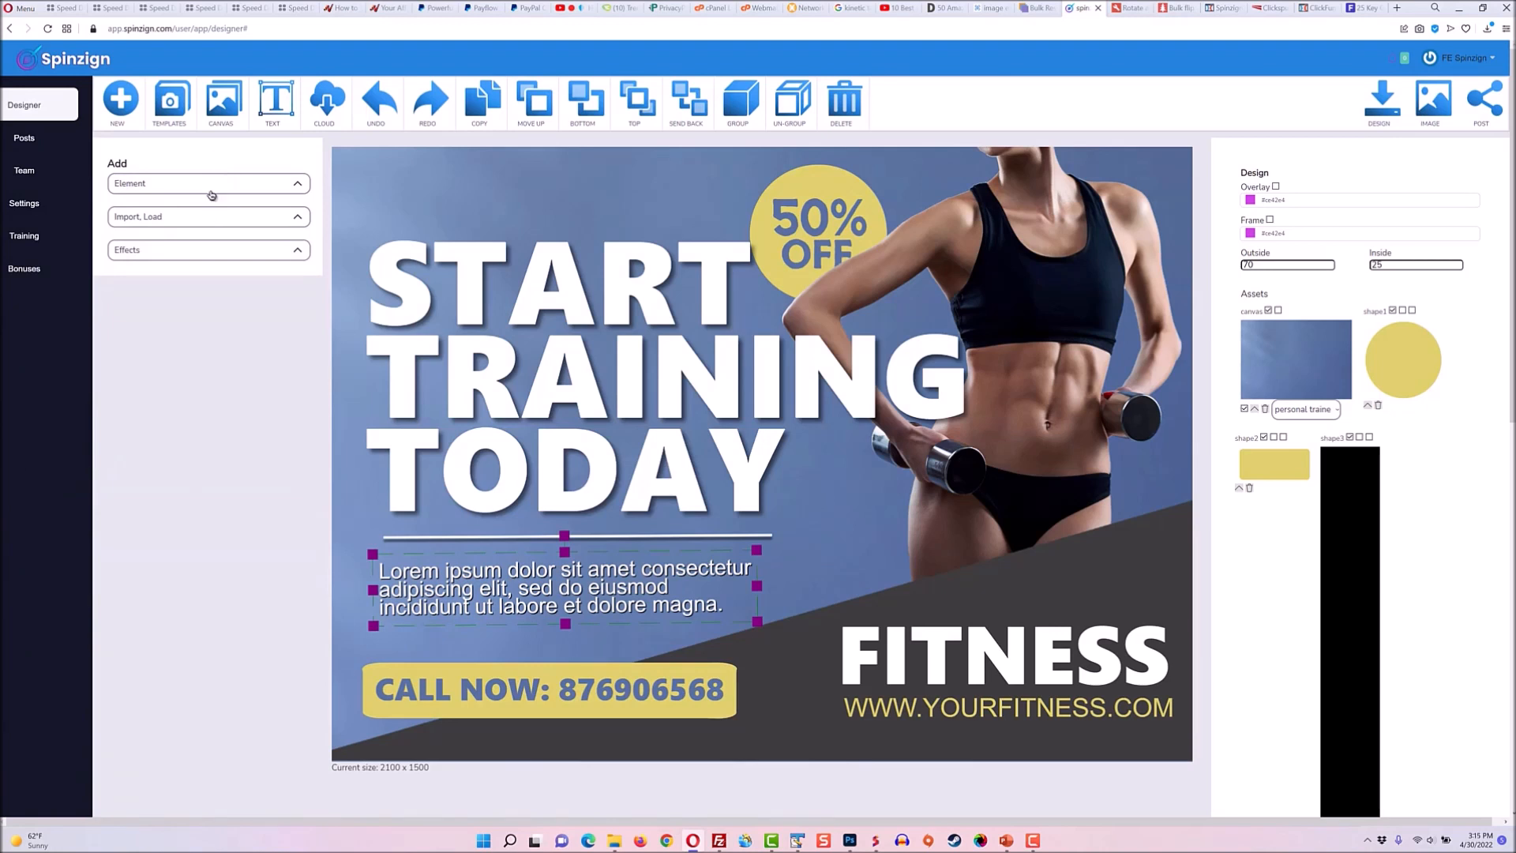
click(211, 188)
click(197, 275)
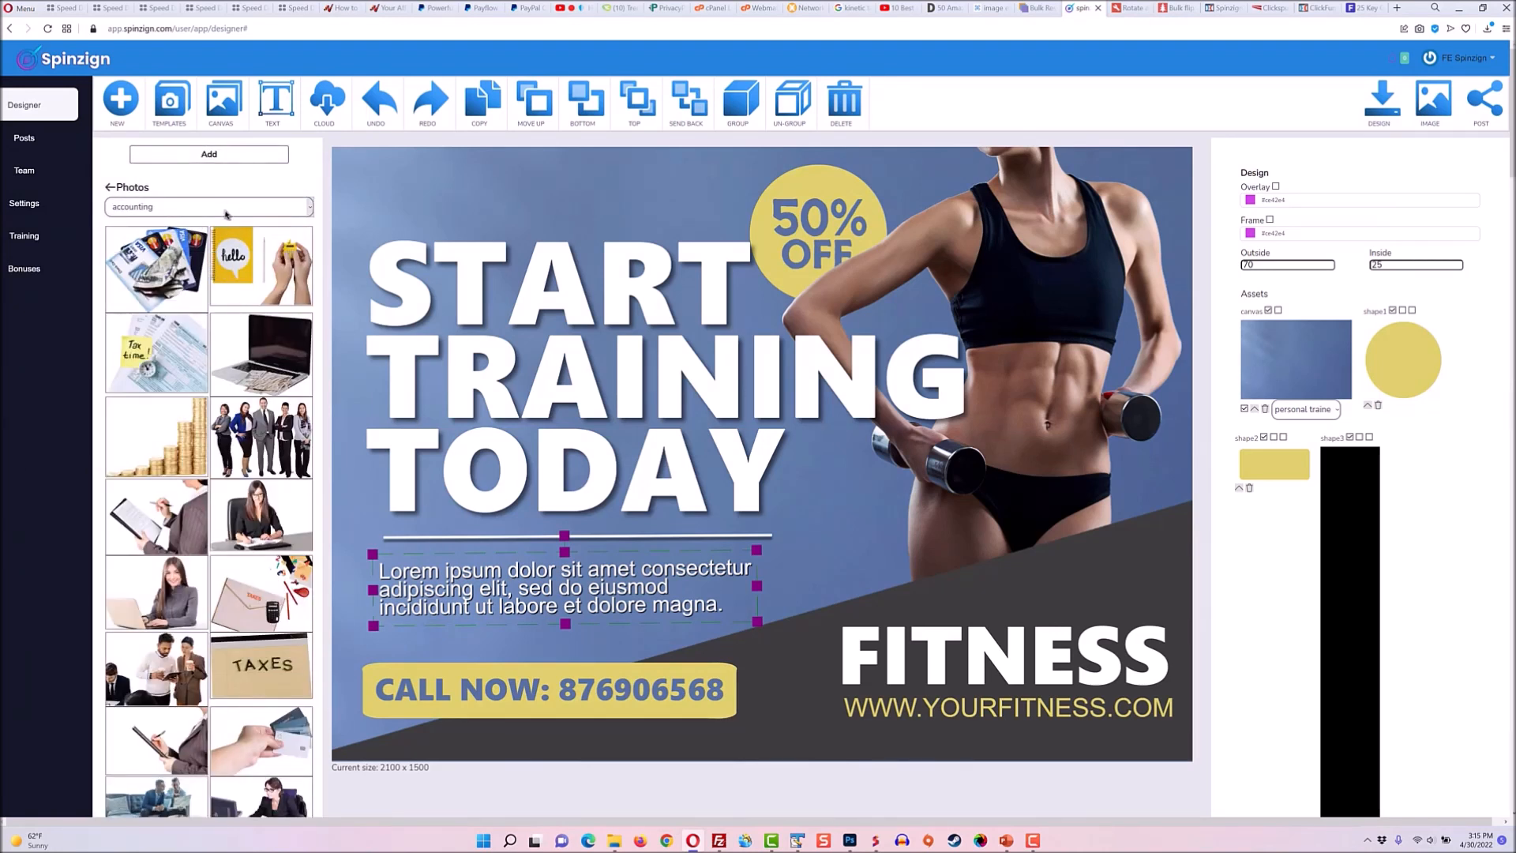
click(225, 211)
scroll(227, 371, down, 3)
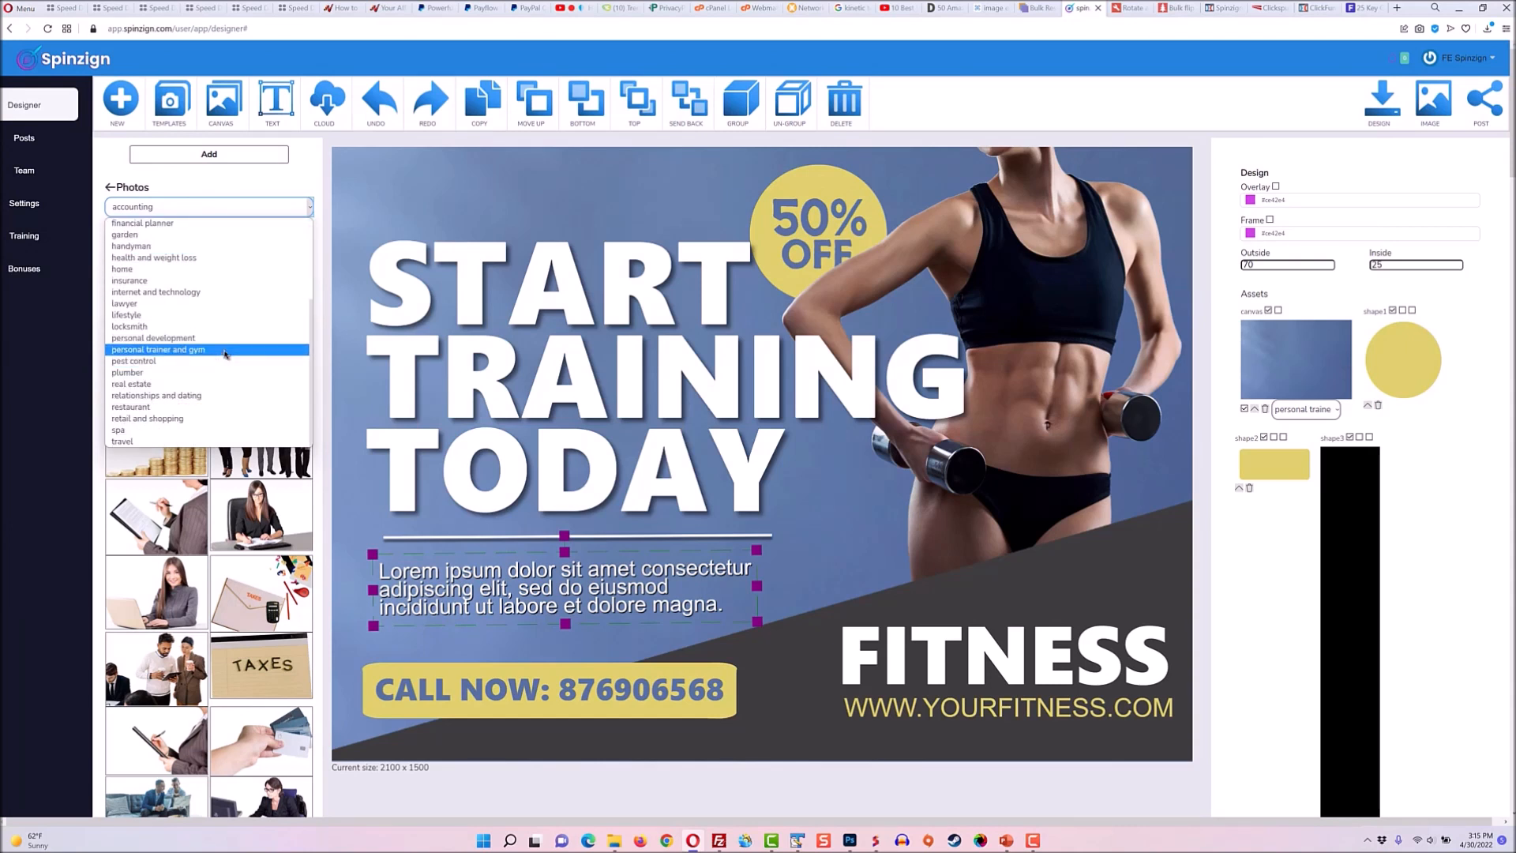
click(225, 350)
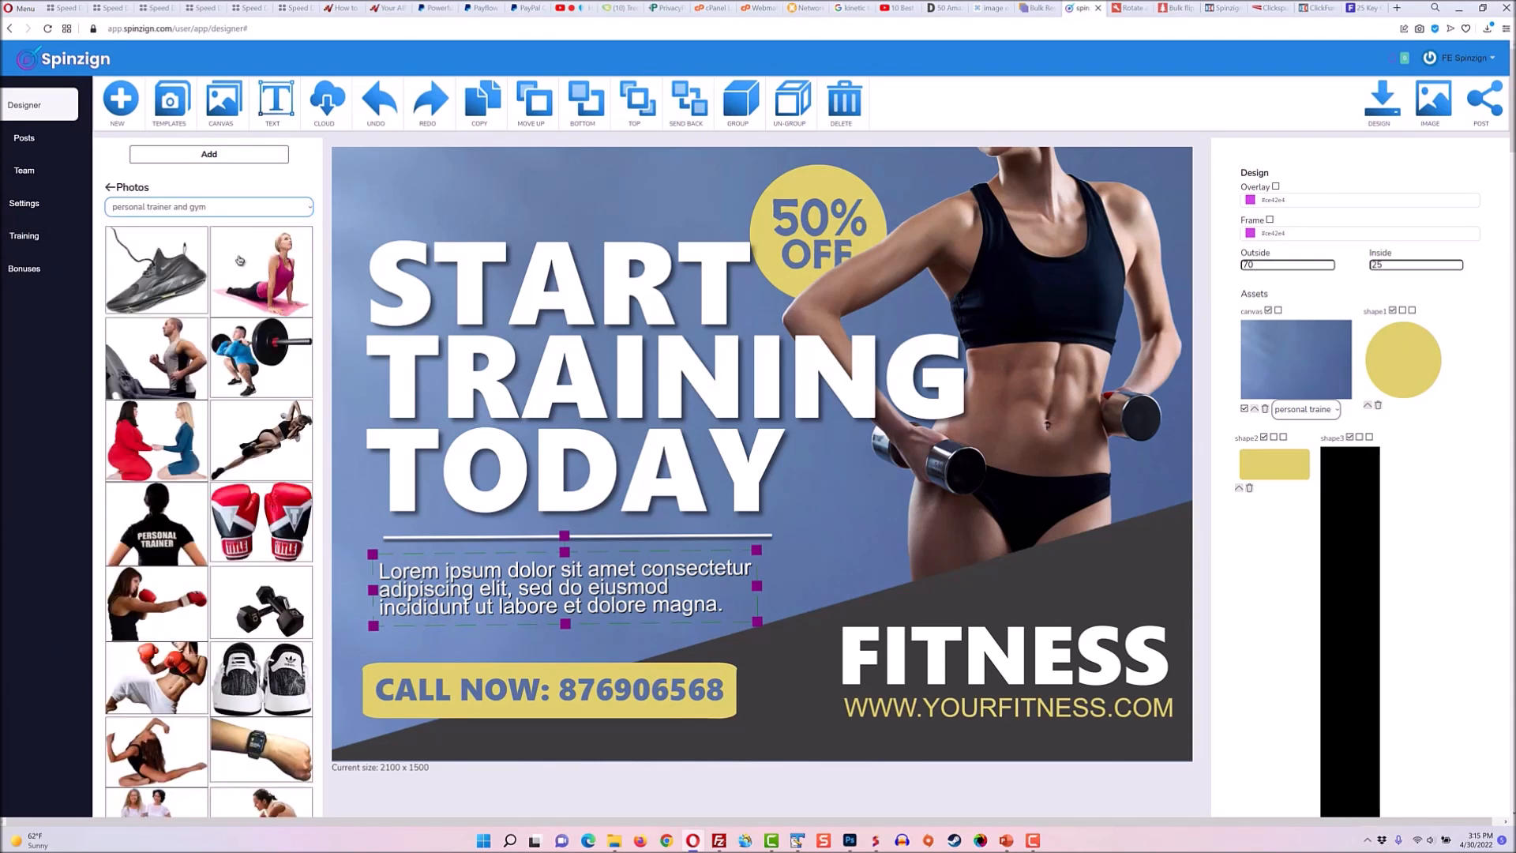
Browse the Artwork library in the personal trainer and gym category.
click(236, 155)
click(189, 186)
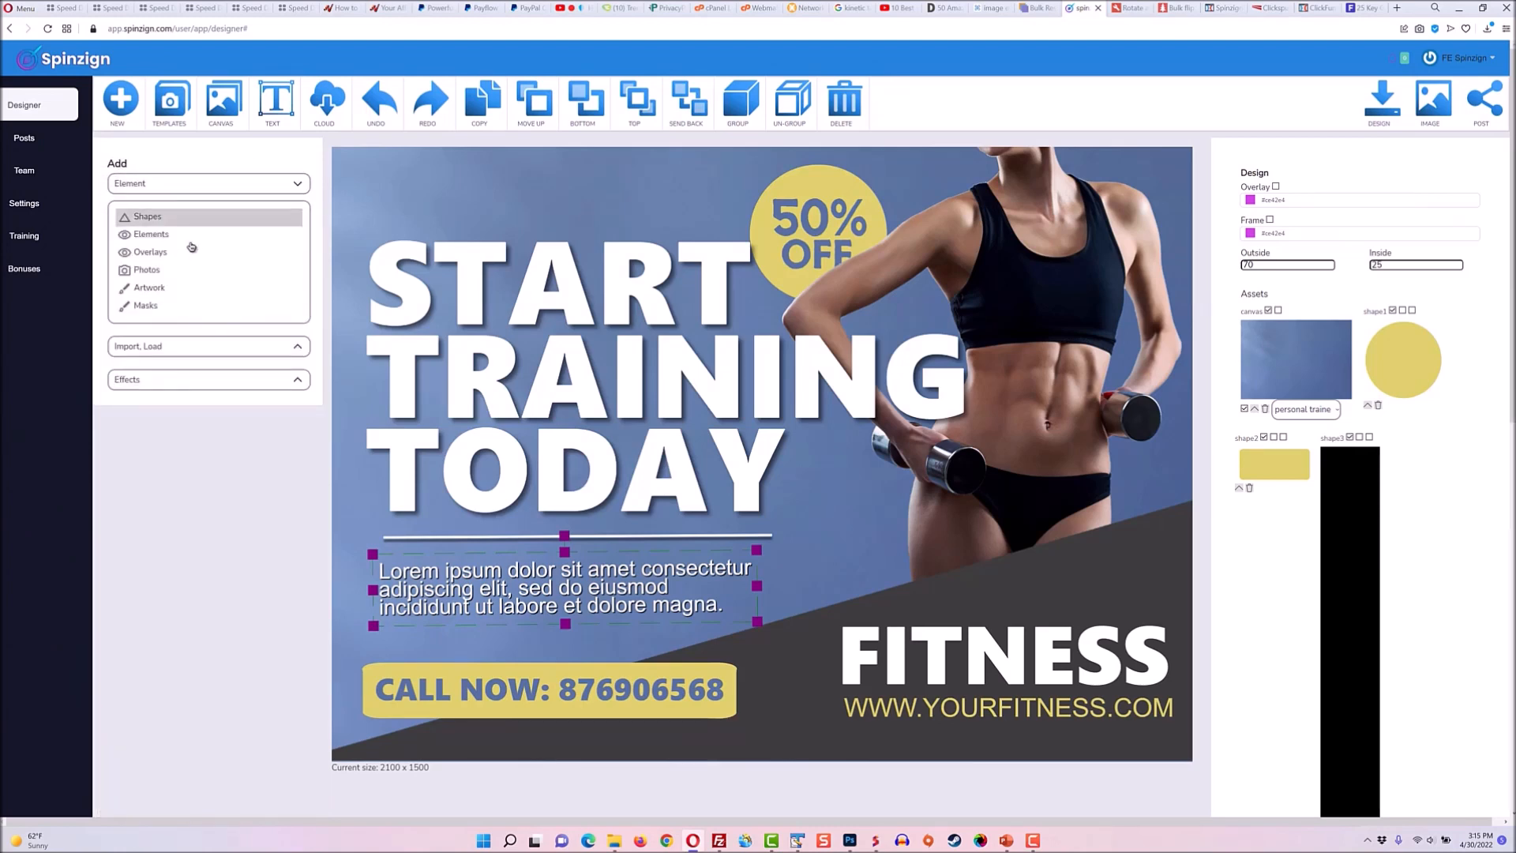
click(194, 289)
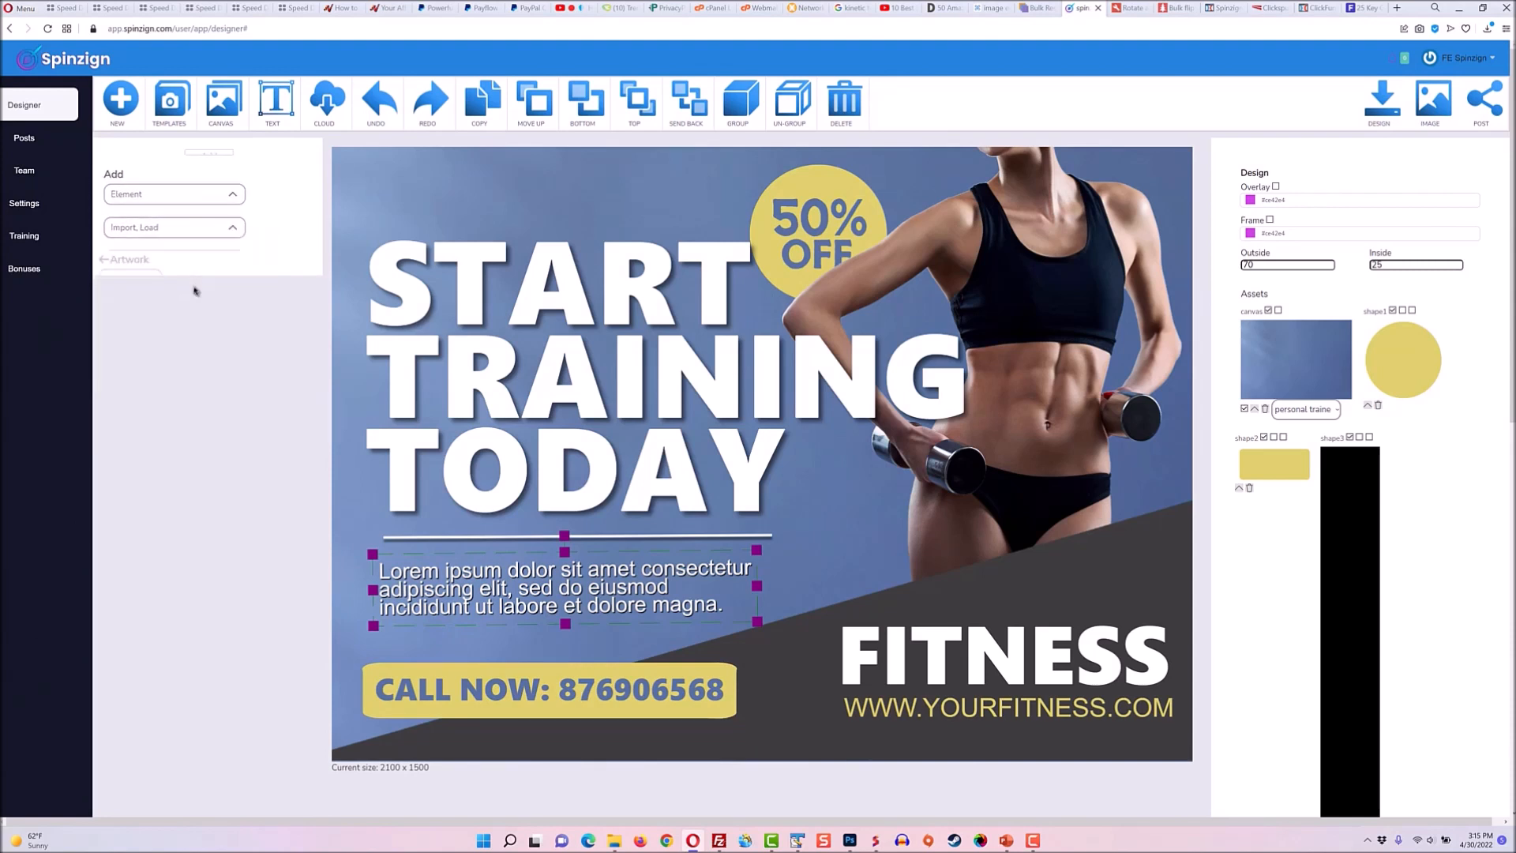
click(233, 212)
scroll(233, 316, down, 3)
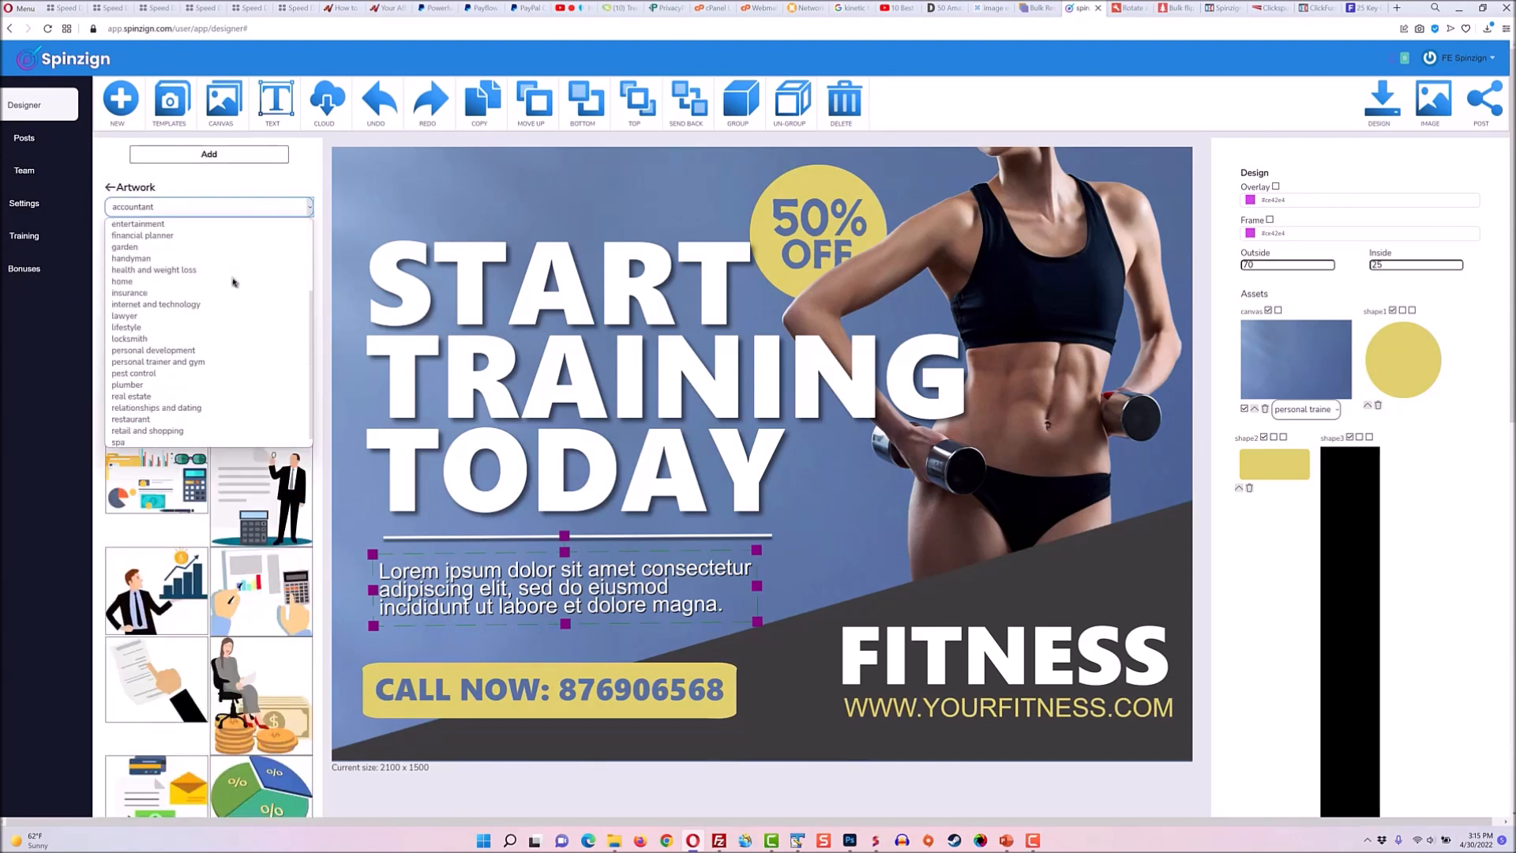
click(235, 349)
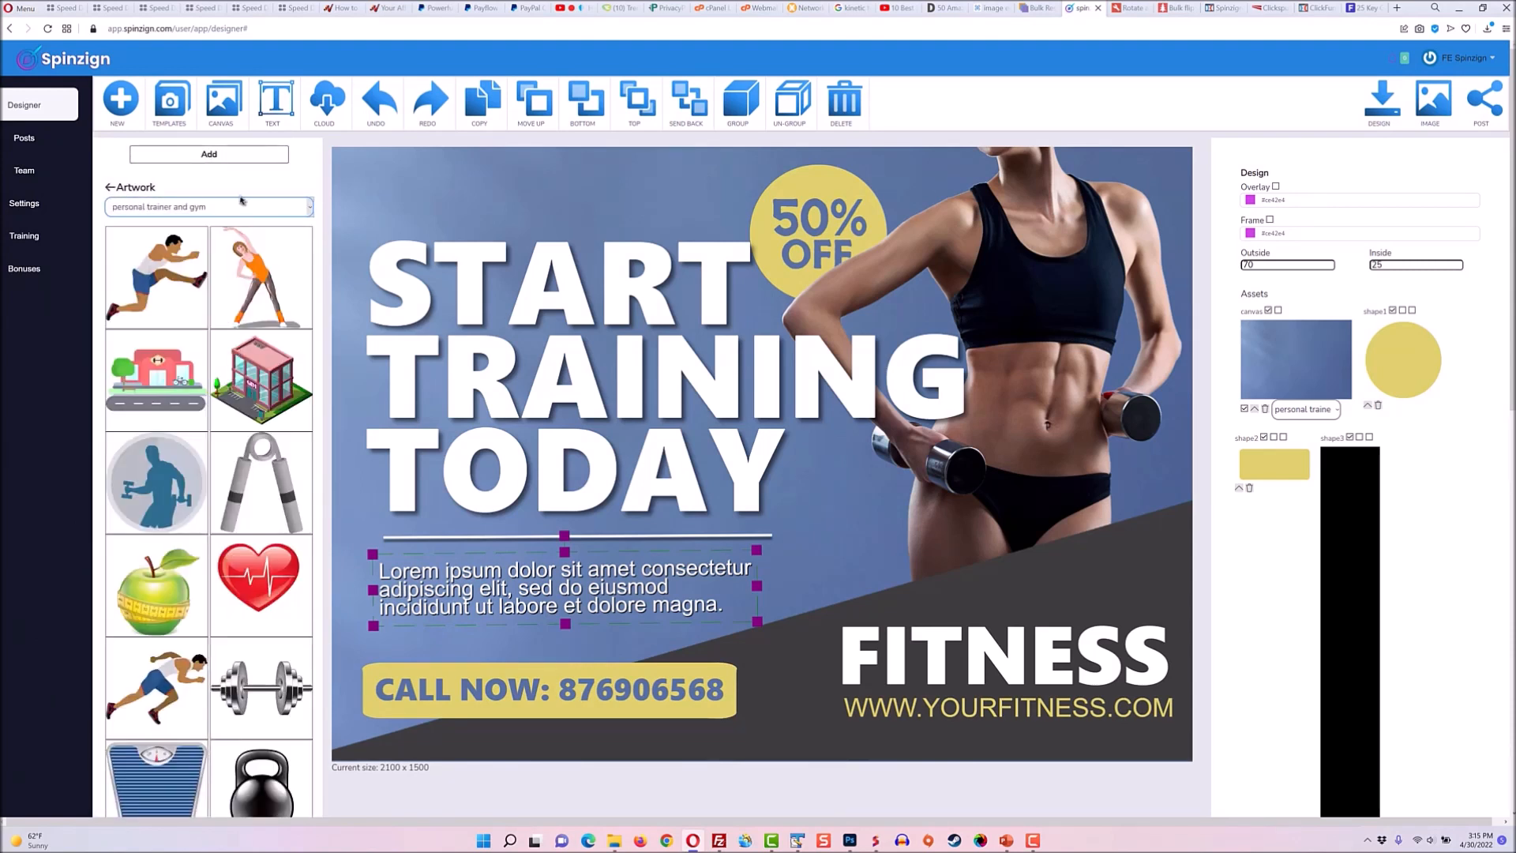
Add a blue curved mask from the bottom Masks library and move it lower on the canvas.
click(236, 157)
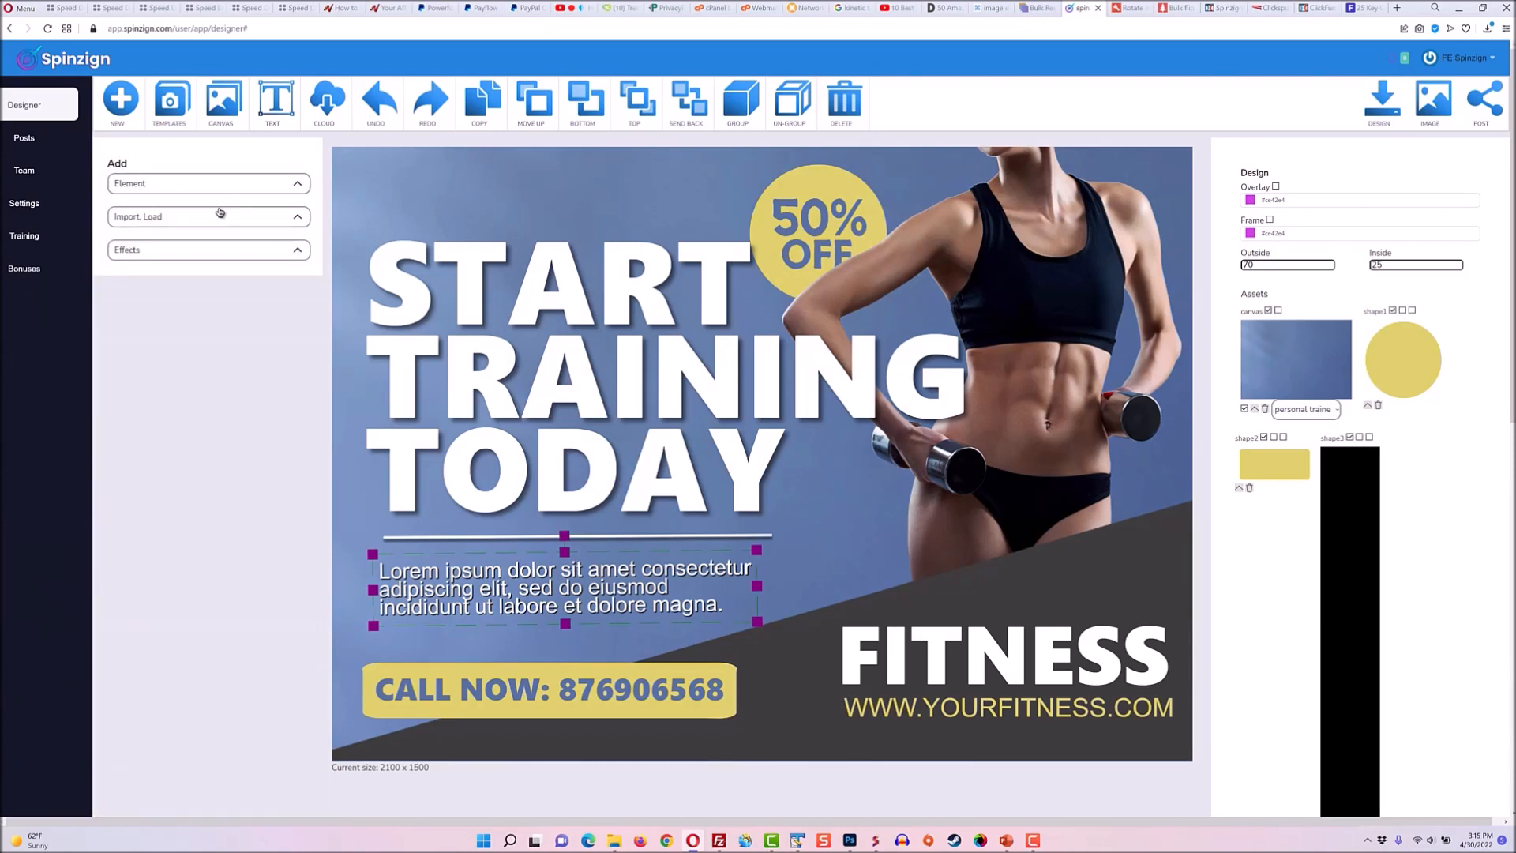
click(218, 199)
click(206, 308)
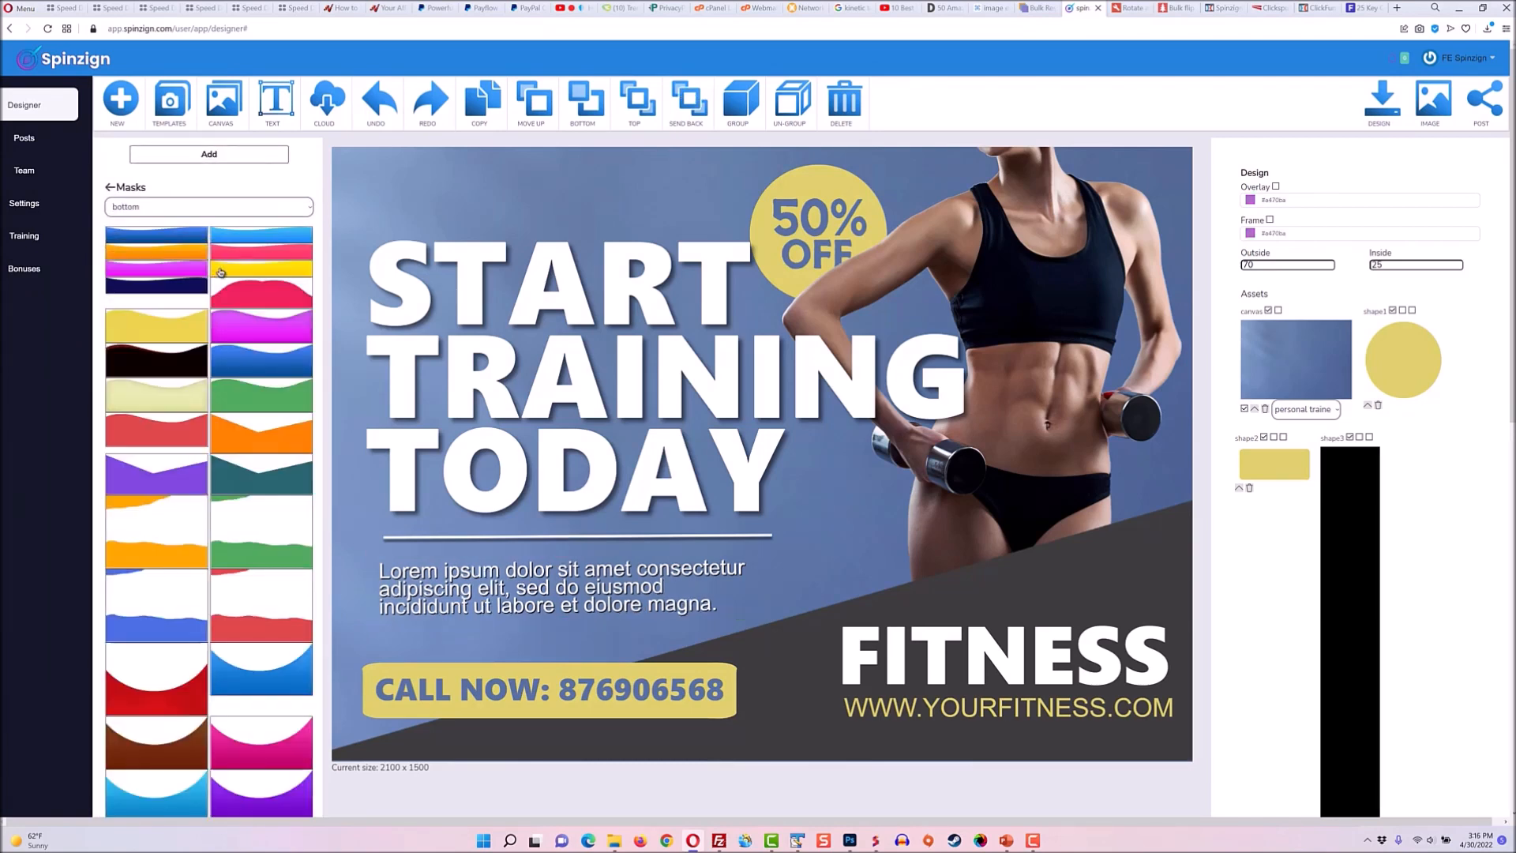
click(287, 668)
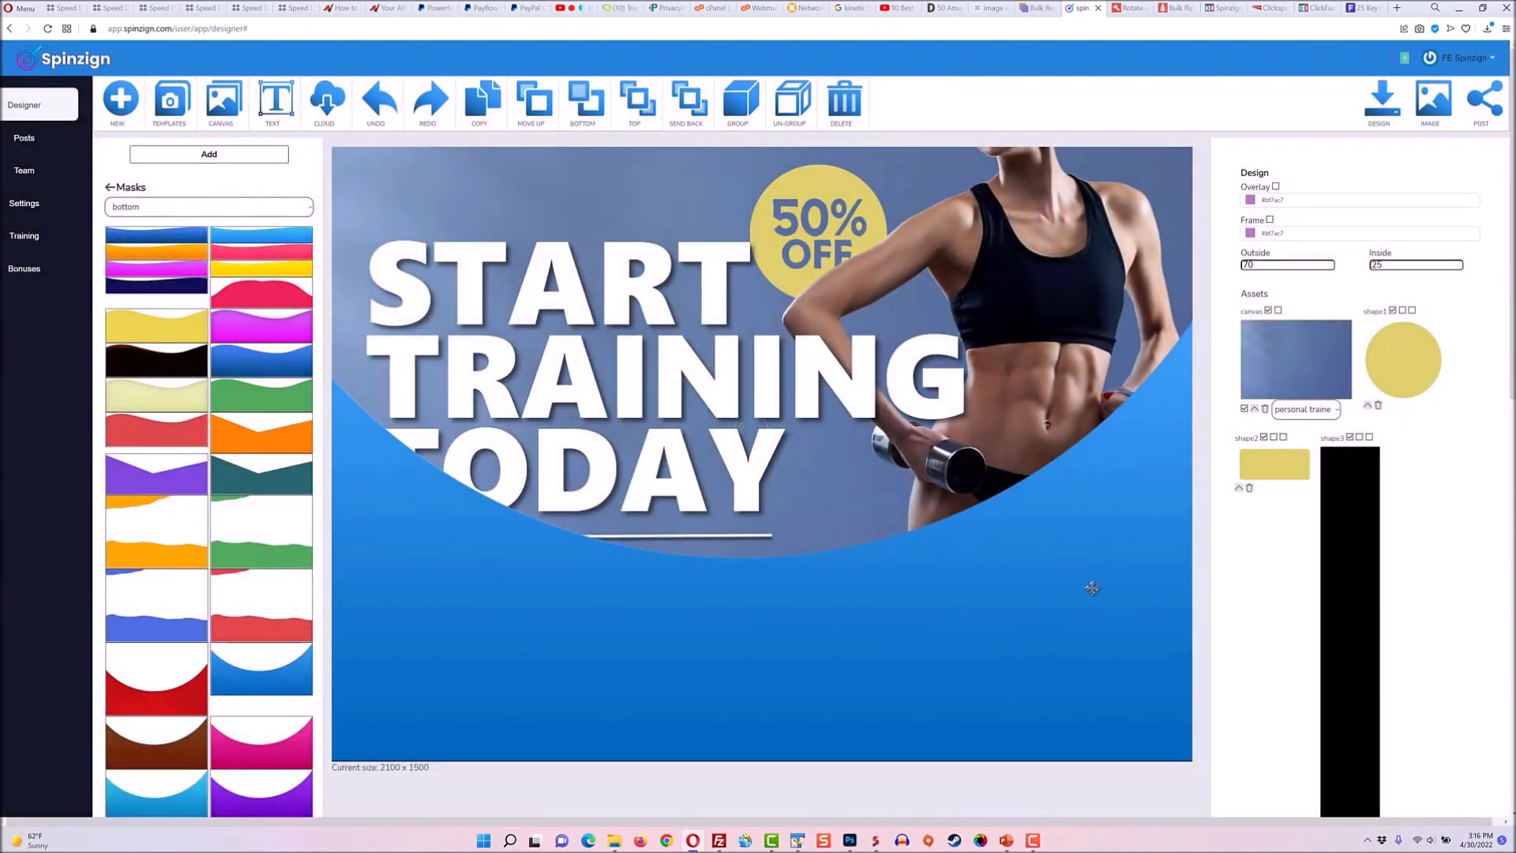
drag(1058, 472, 1089, 585)
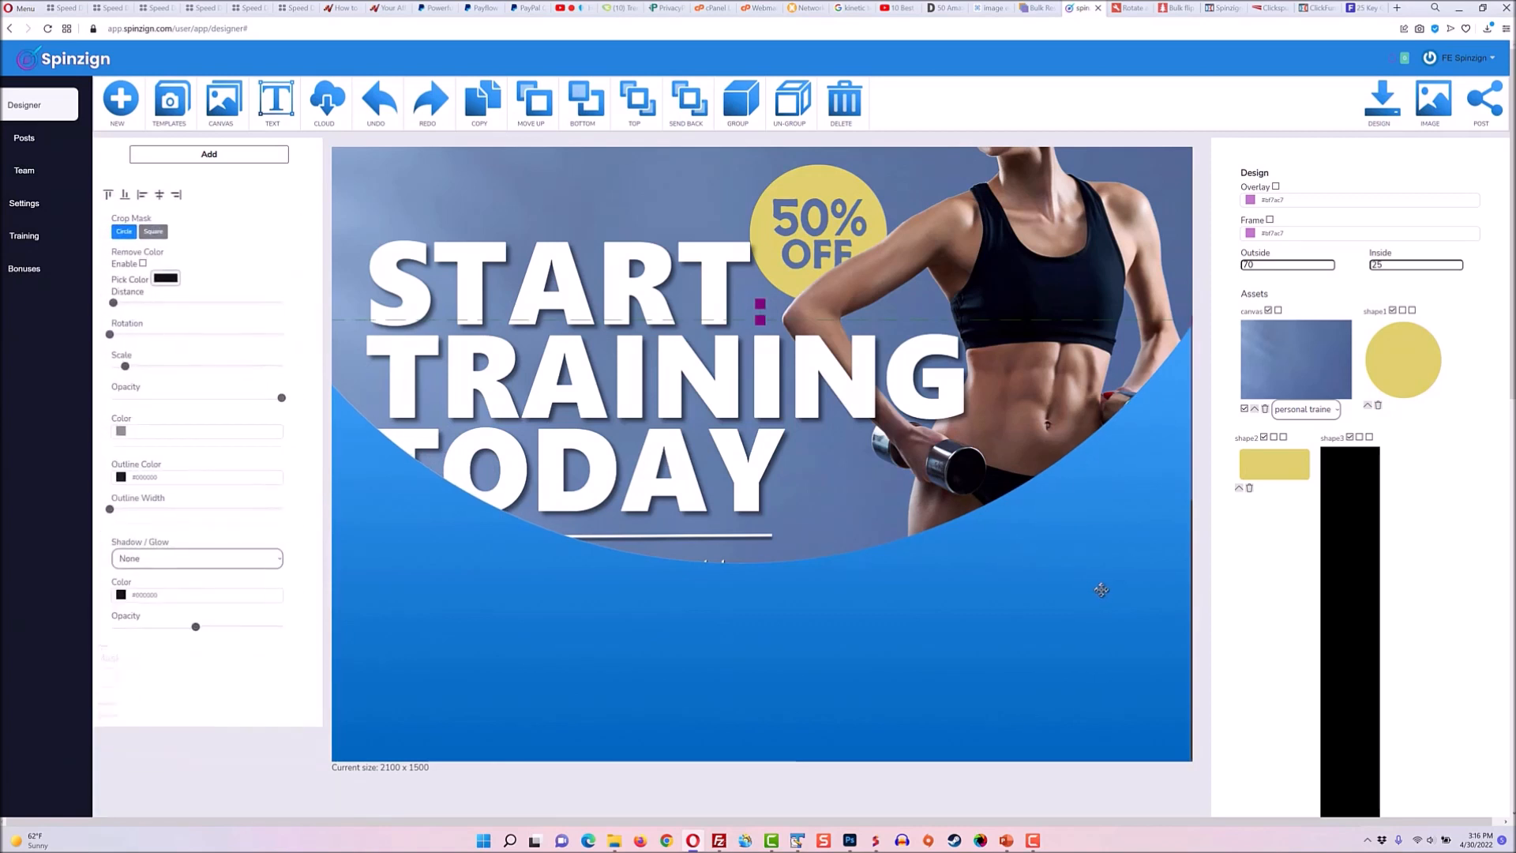
Send the blue mask to the back, then move it up one layer behind the photo.
click(569, 106)
click(544, 105)
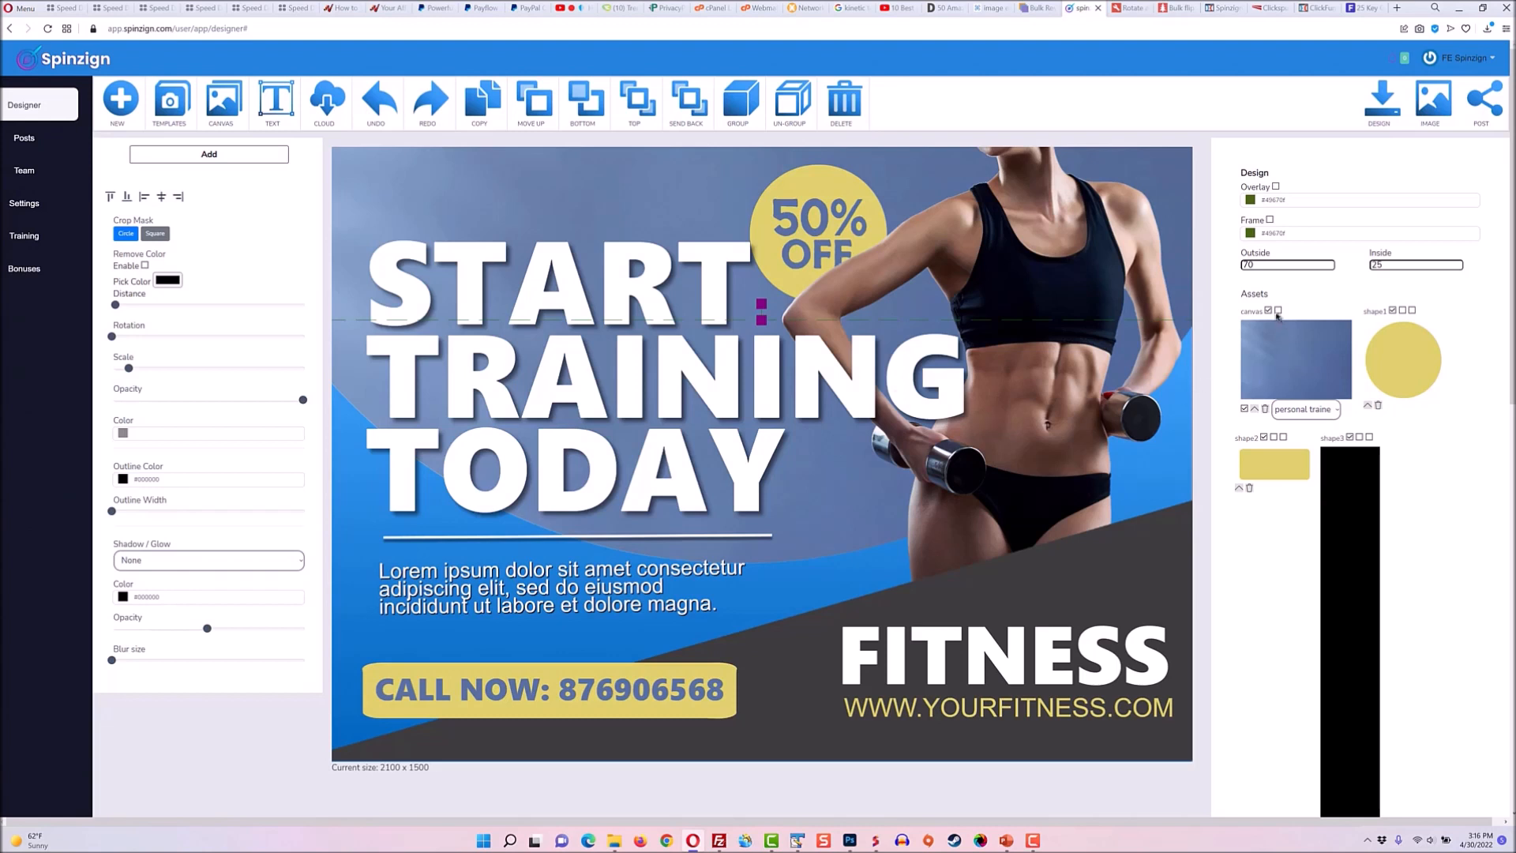
Set the canvas background asset's category to general.
click(1304, 409)
scroll(1316, 542, down, 2)
scroll(1316, 541, up, 3)
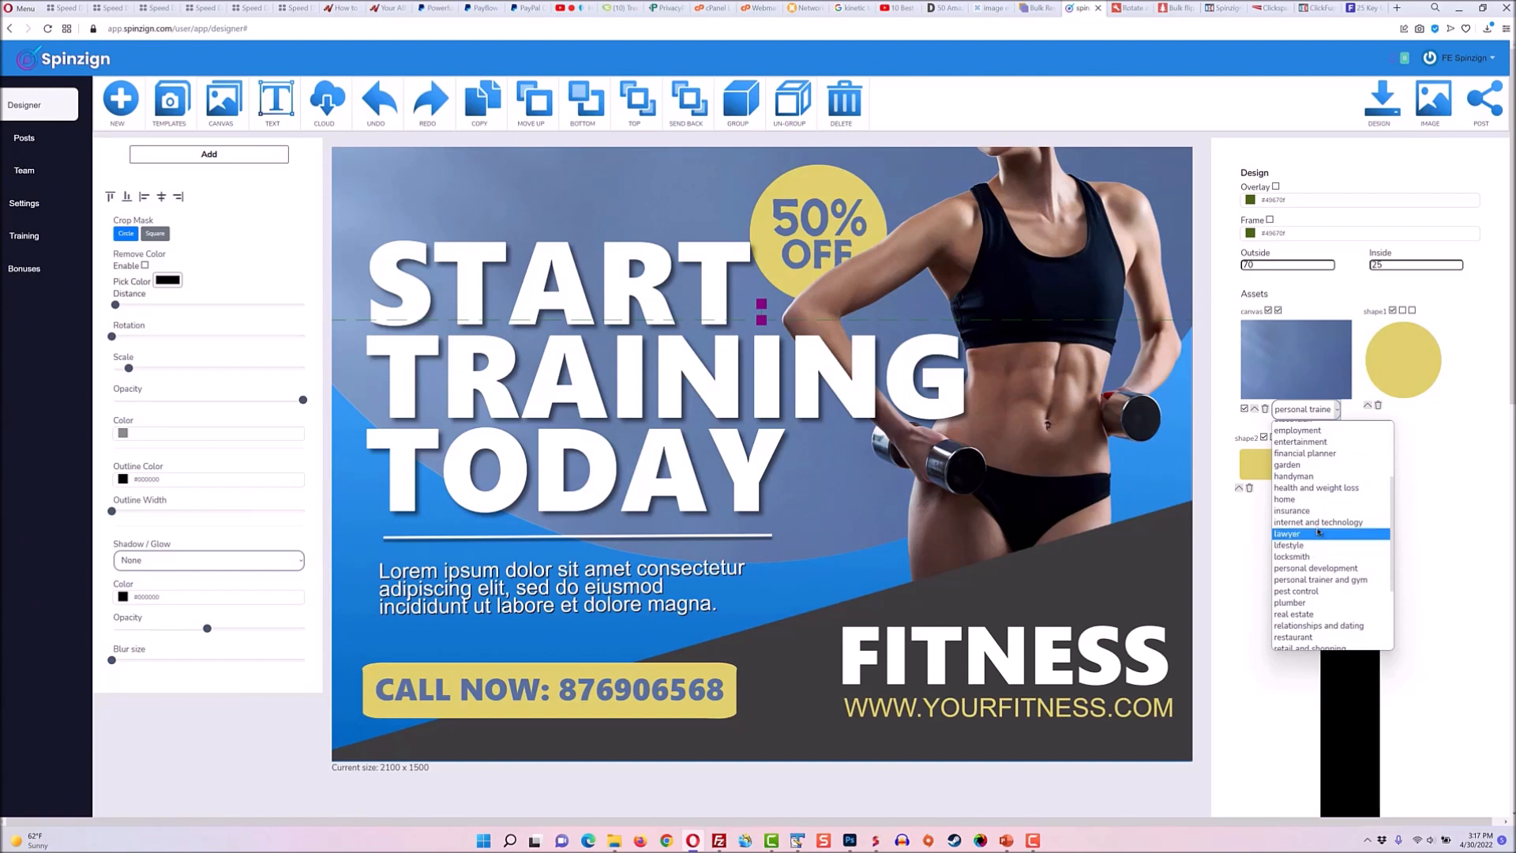
scroll(1314, 487, down, 3)
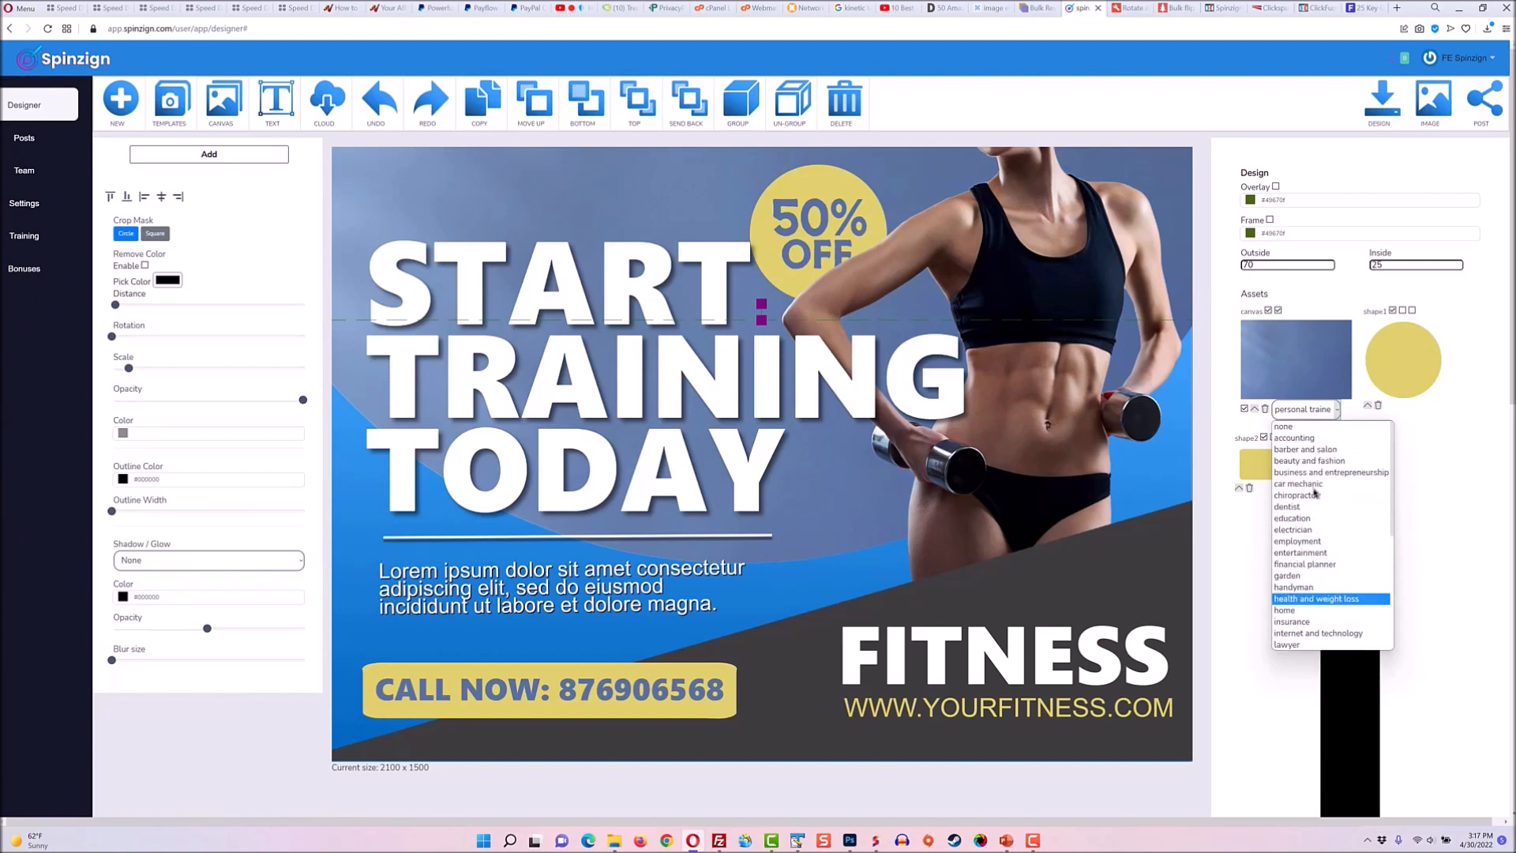
click(1322, 577)
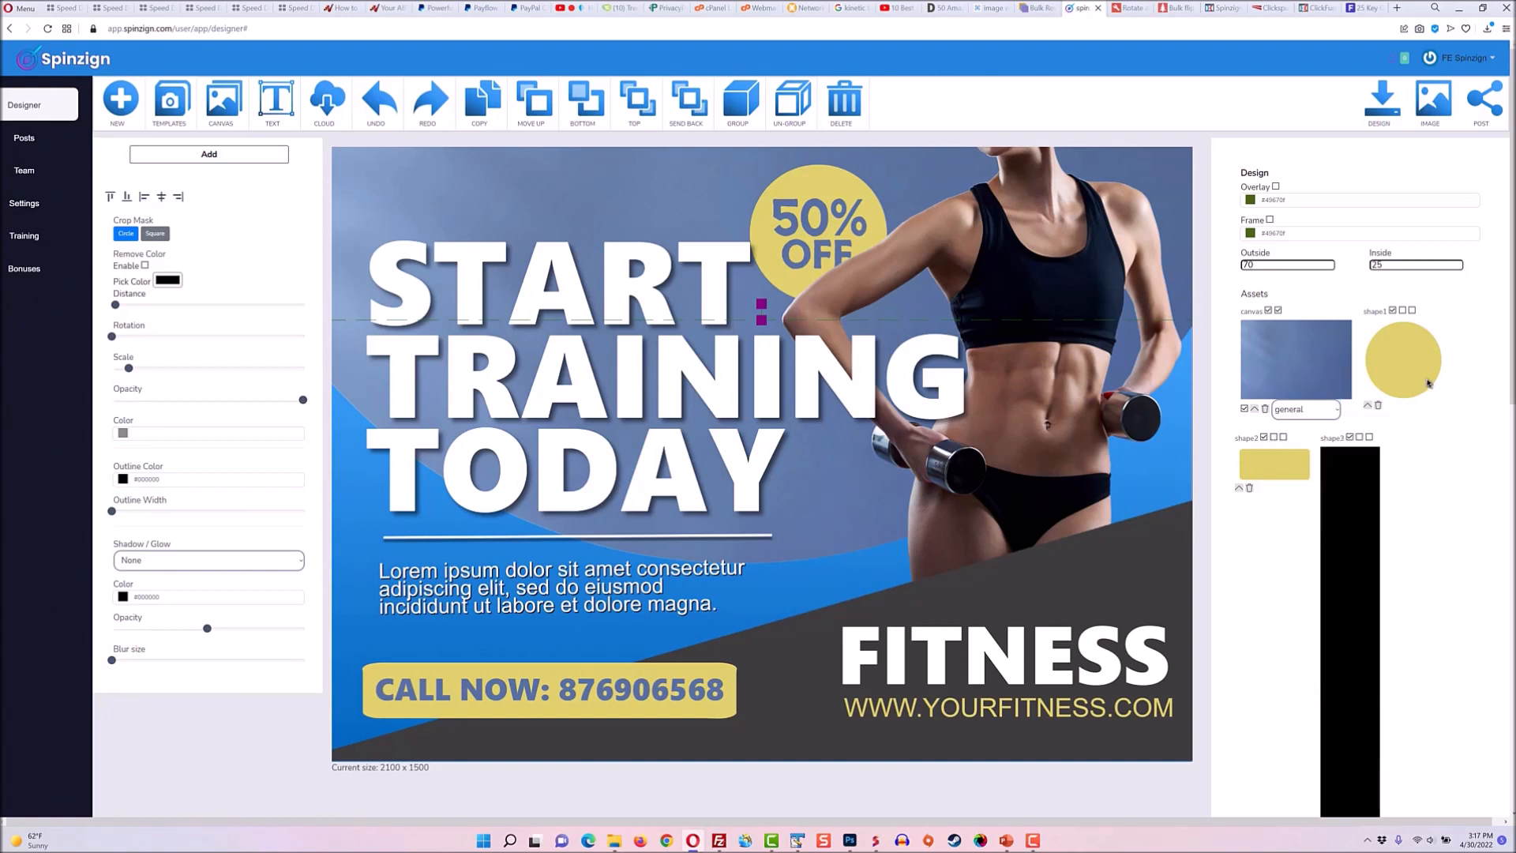
Toggle options on the circle and bar shape assets and review the remaining assets list.
click(1411, 311)
click(1284, 437)
scroll(1413, 485, down, 5)
scroll(1410, 491, down, 5)
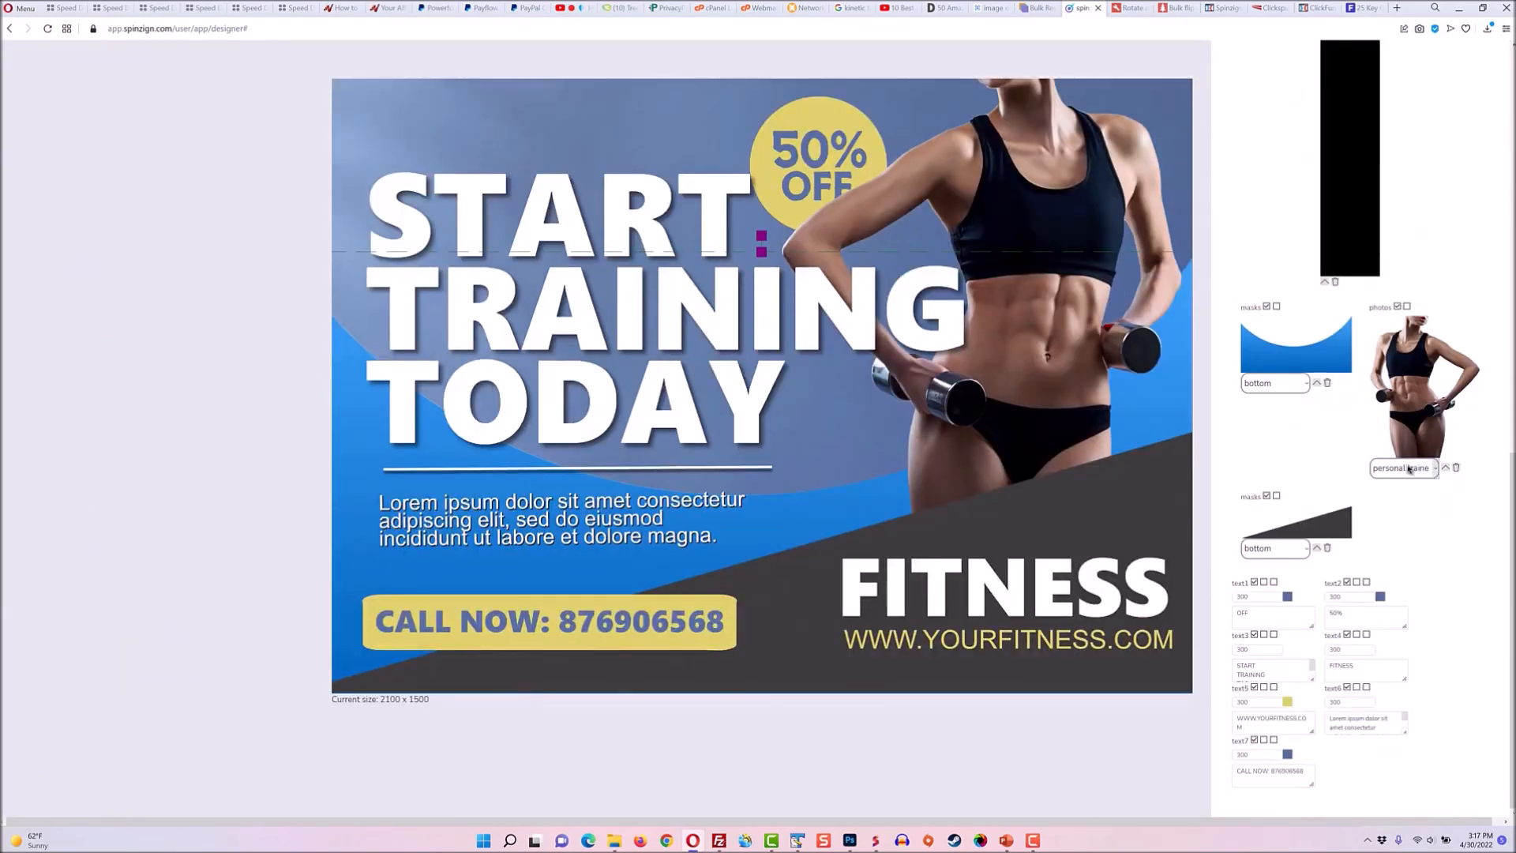
Toggle the option checkboxes on the photo and mask assets.
click(1405, 307)
click(1275, 306)
scroll(1292, 422, up, 5)
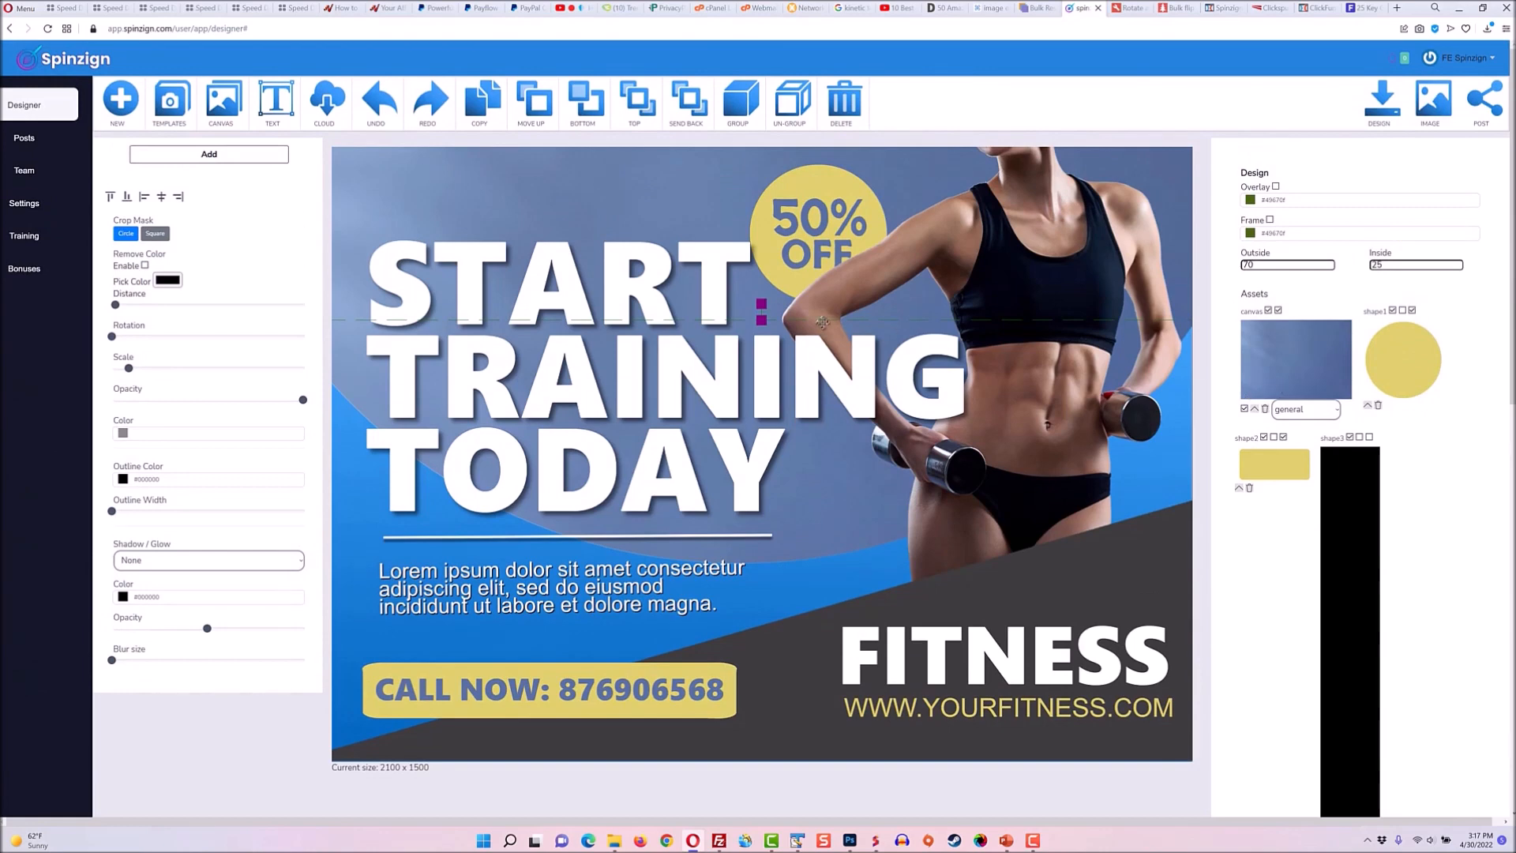
Apply the Spin effect to generate design variations and choose the red variant with the woman drinking water.
click(209, 154)
click(184, 254)
click(178, 283)
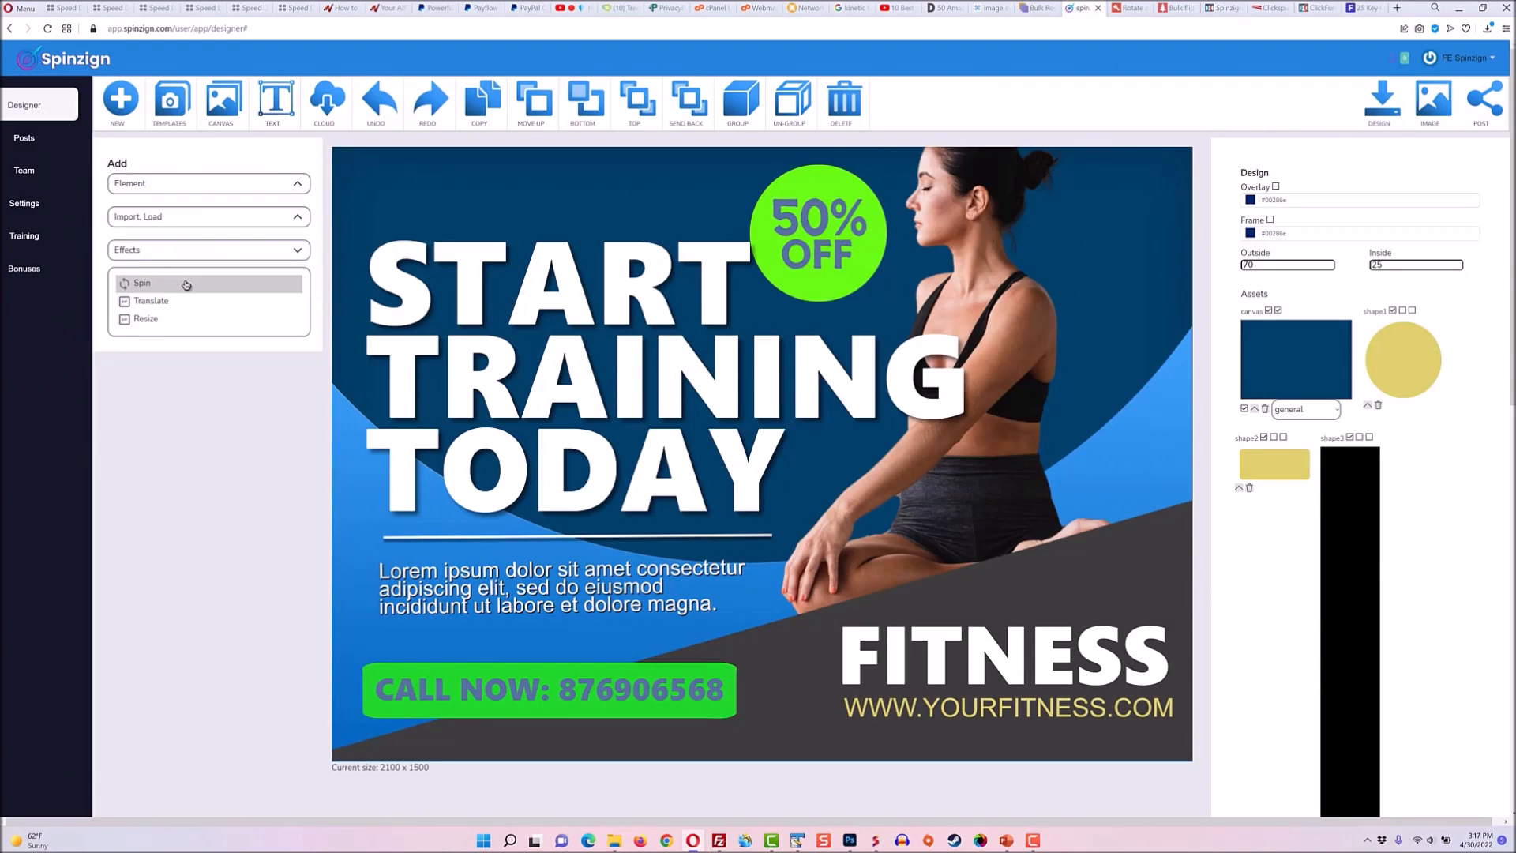
click(185, 284)
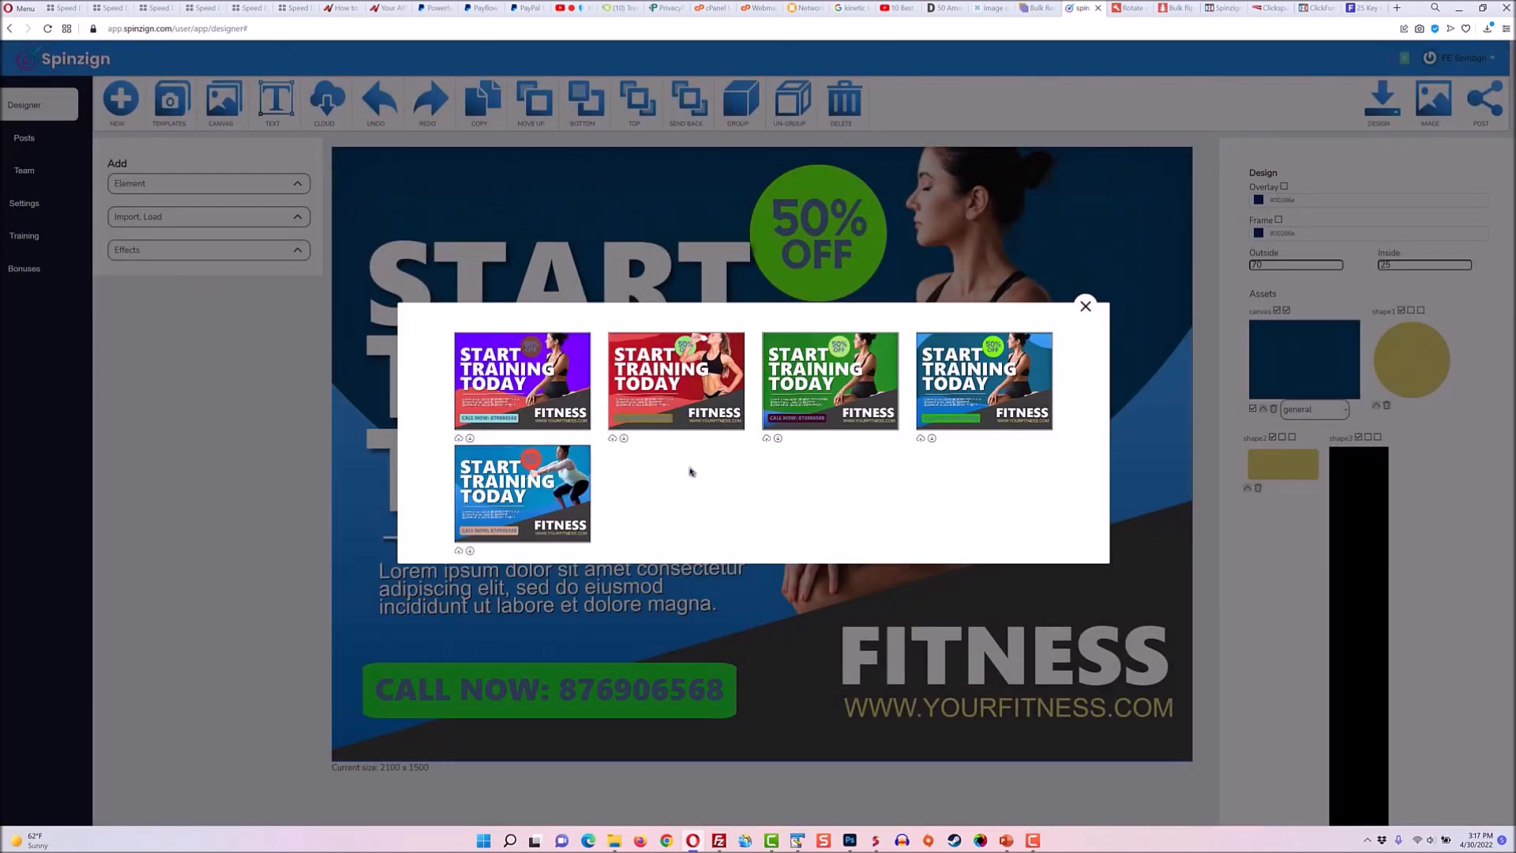
click(681, 387)
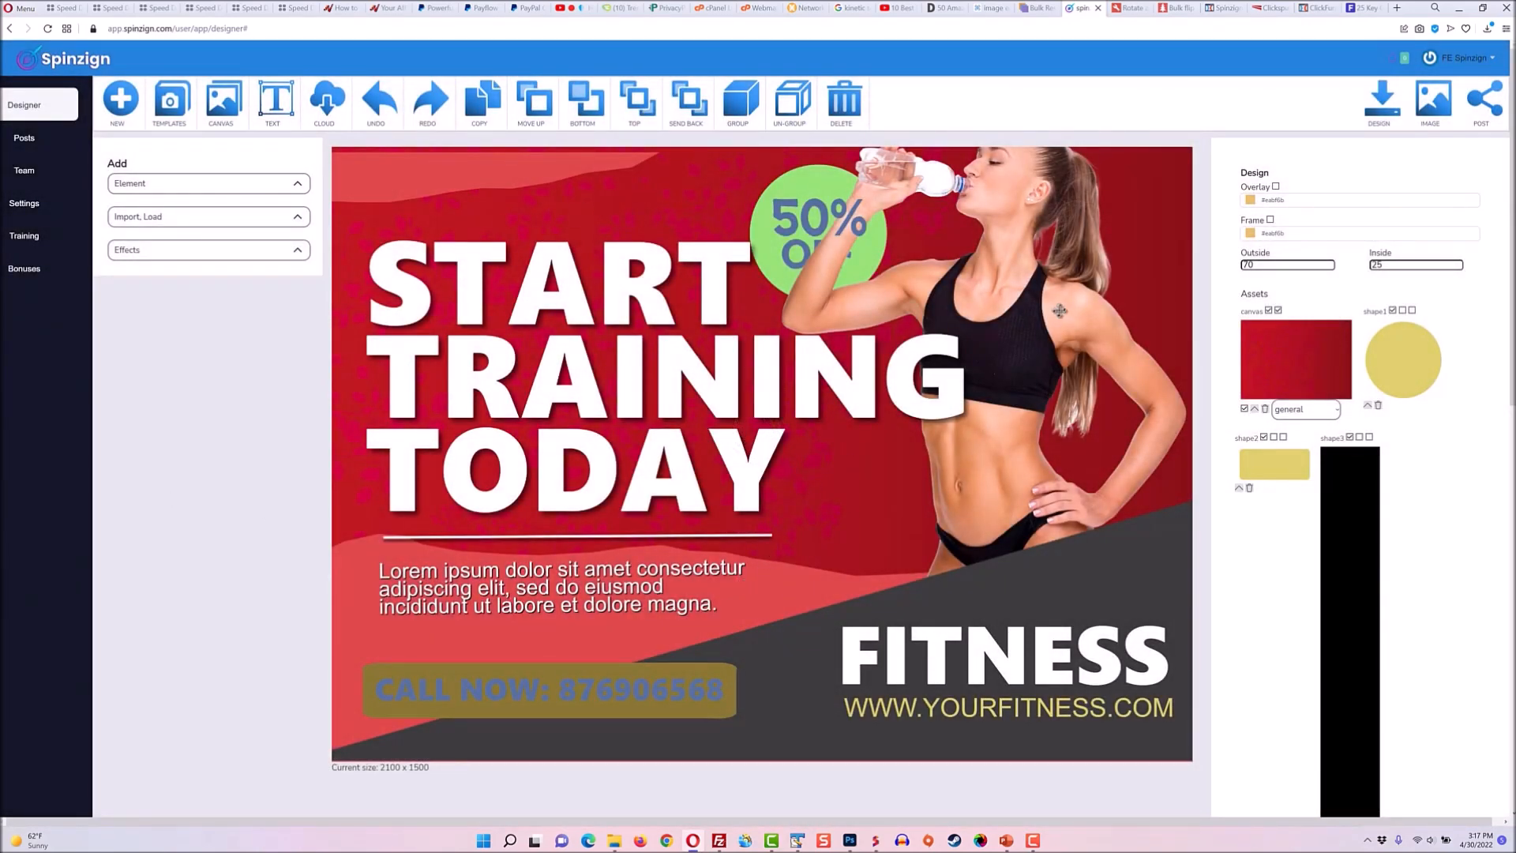
drag(1067, 313, 979, 502)
key(ctrl+z)
click(877, 433)
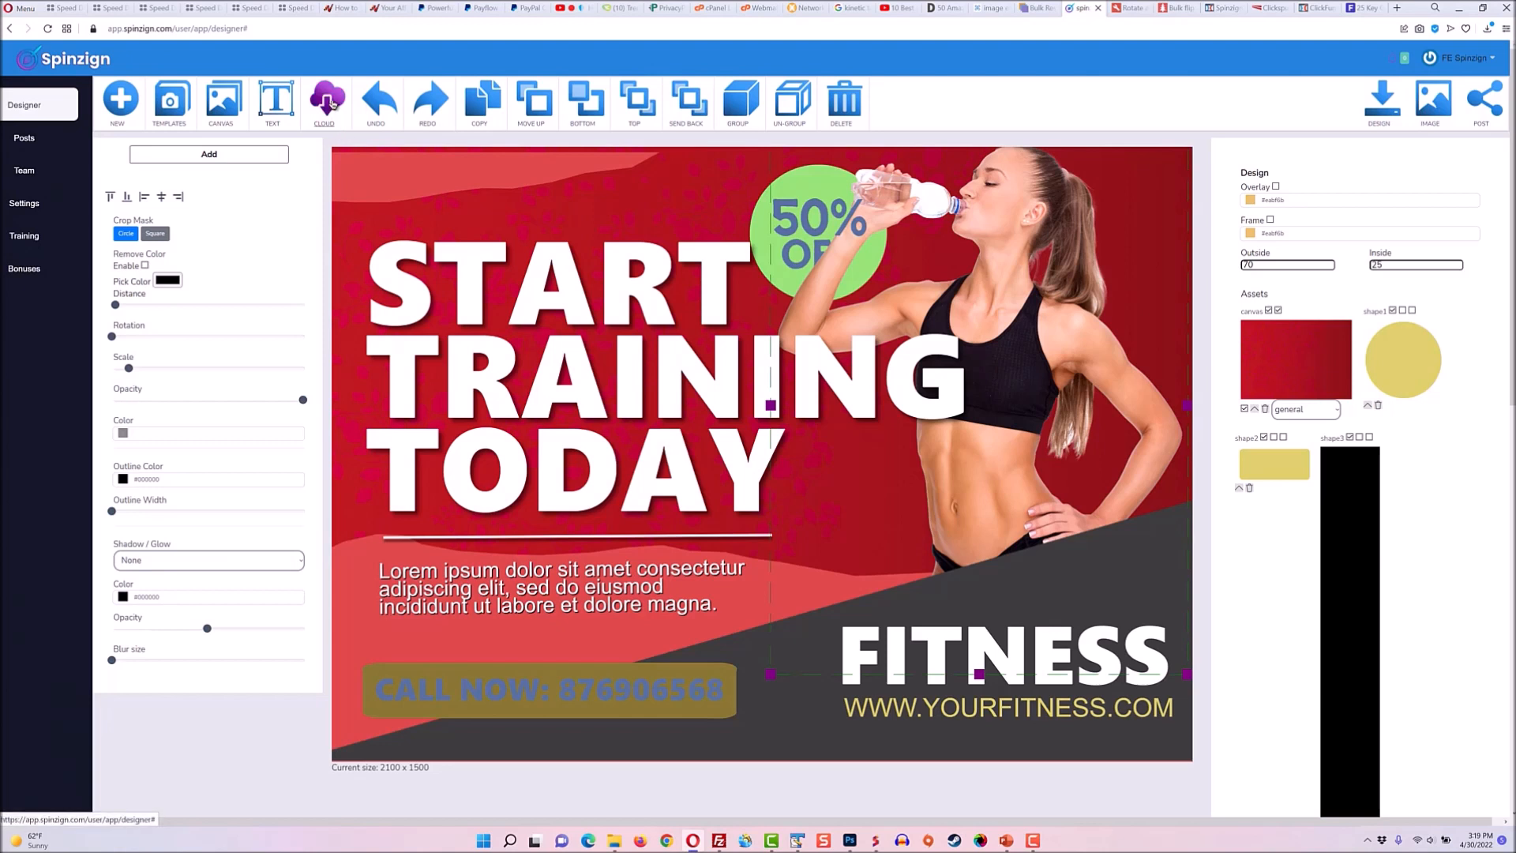
Use the Resize effect to open the size versions and pick the Blog Post 1200x800 layout.
click(330, 101)
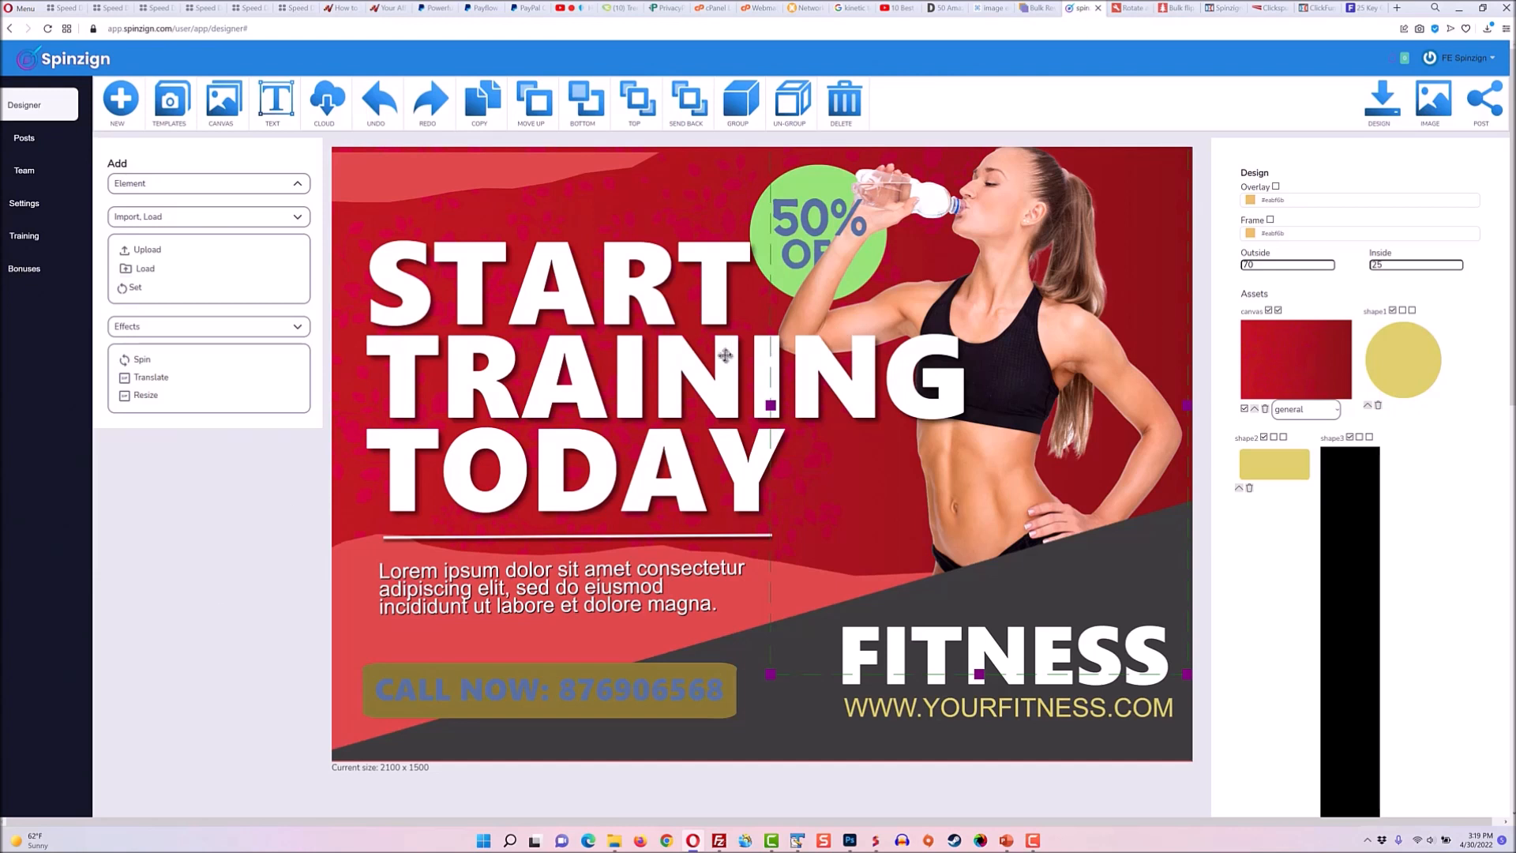
click(180, 397)
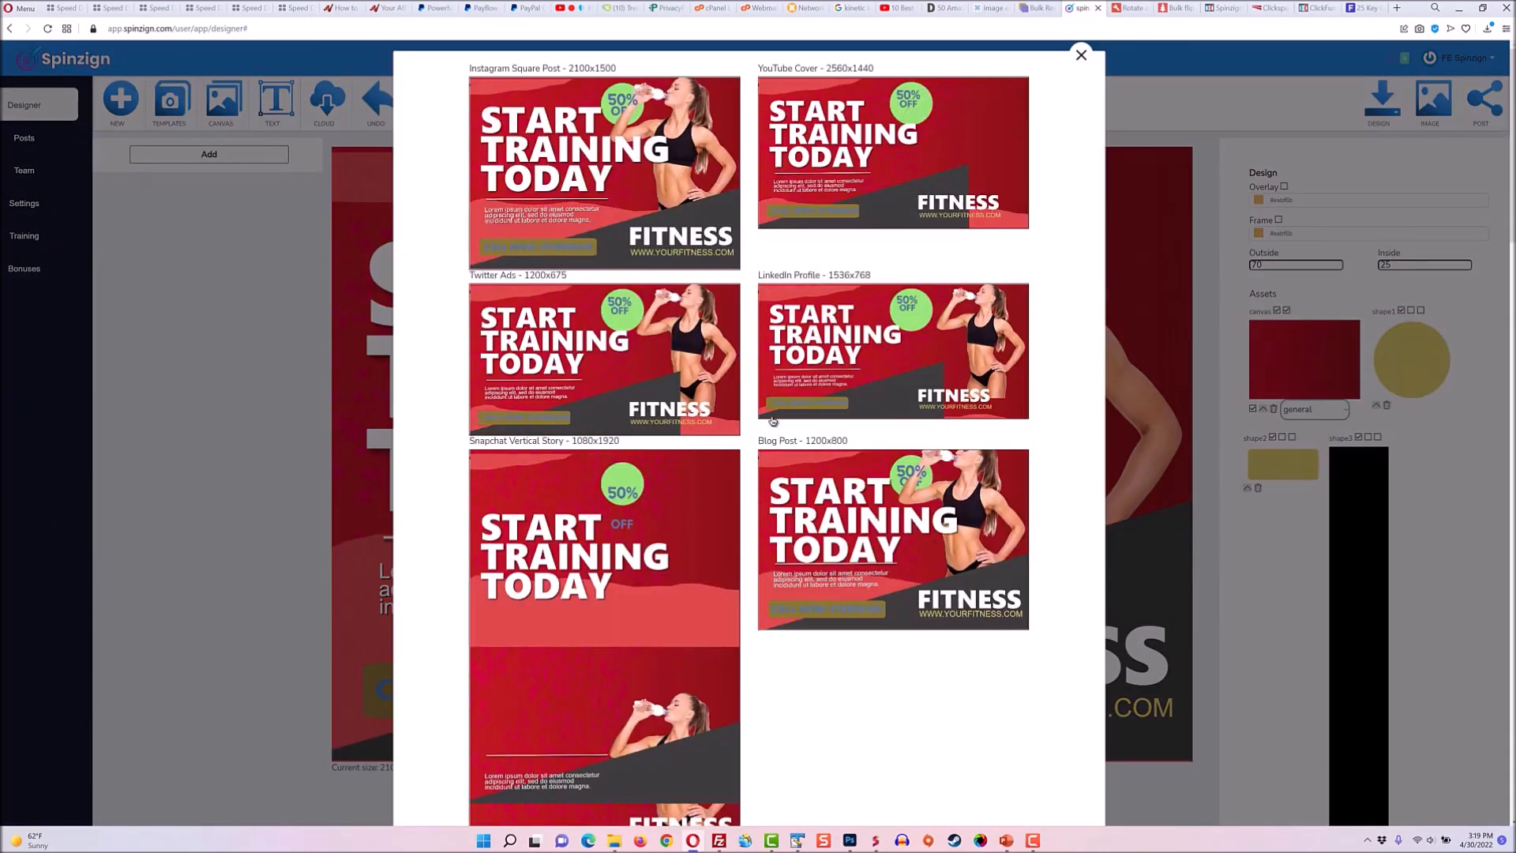
click(908, 545)
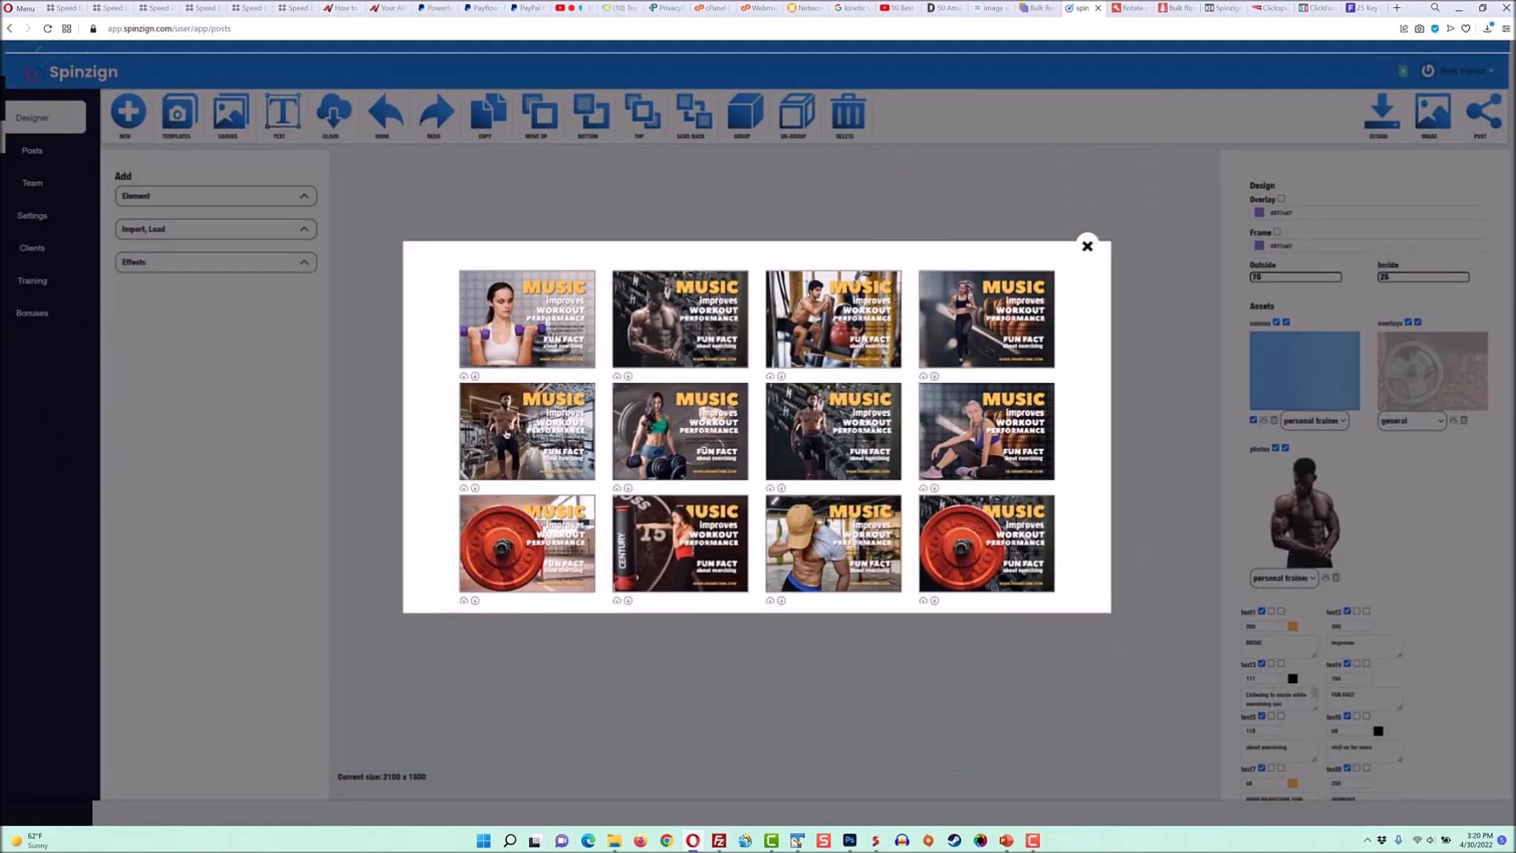
Pick a variation from the Spin results for the music workout performance design.
click(506, 433)
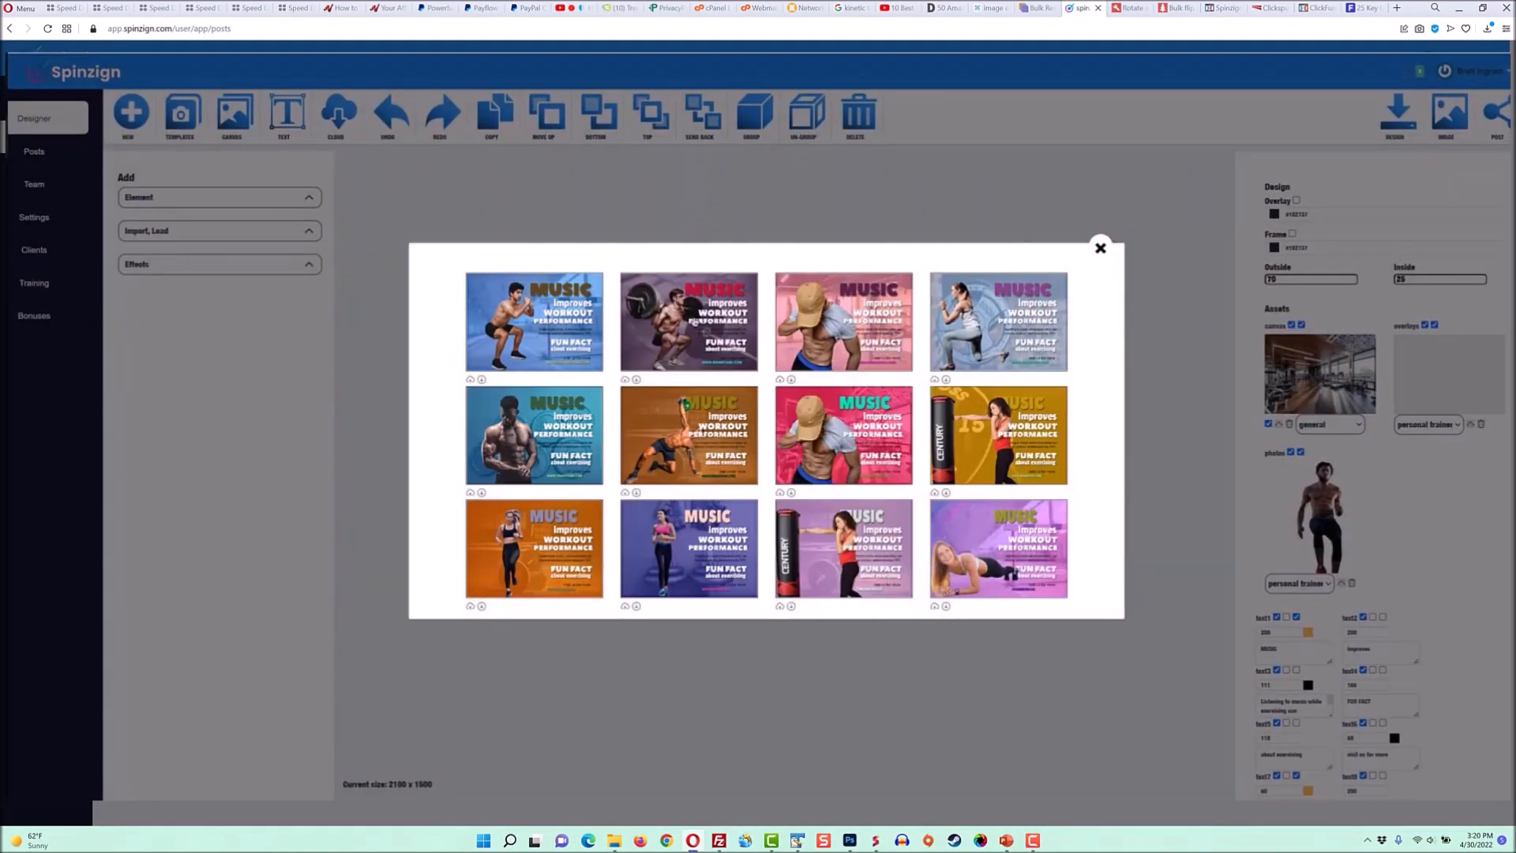
click(693, 322)
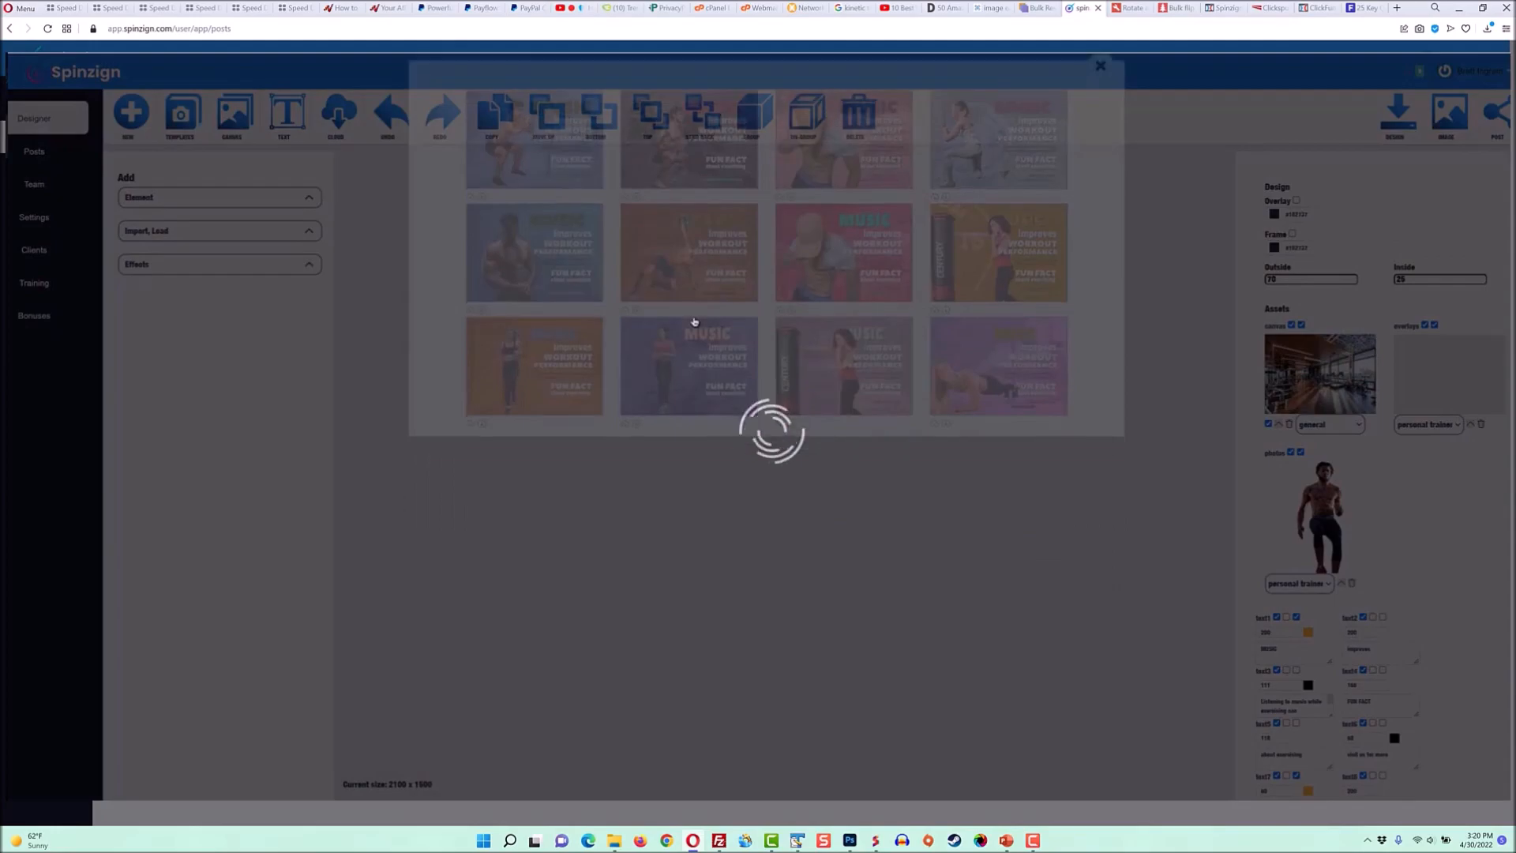